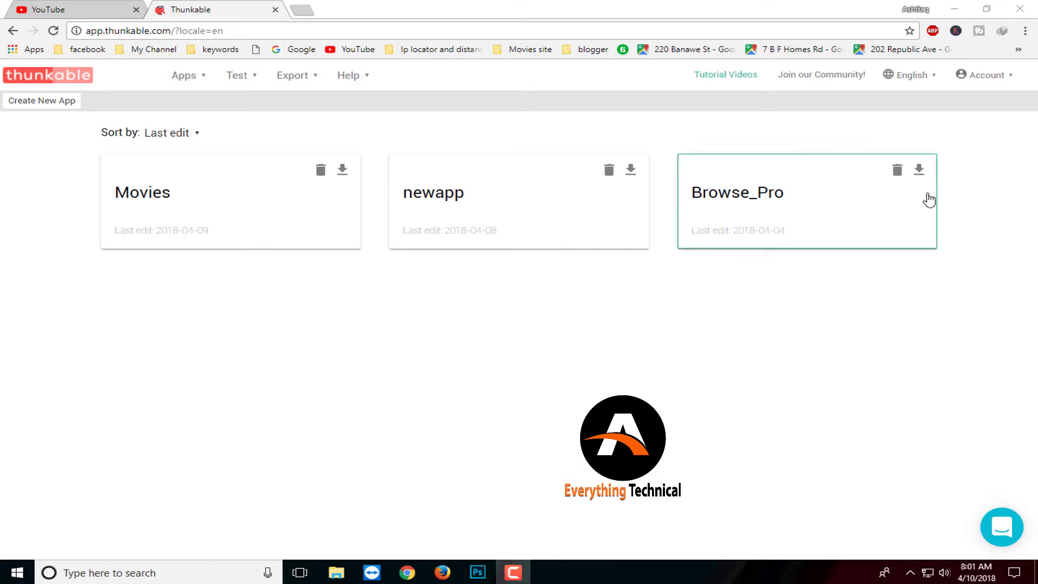
Open the Everything Technical channel from the My Channel bookmarks and show its Videos page
click(104, 10)
click(219, 49)
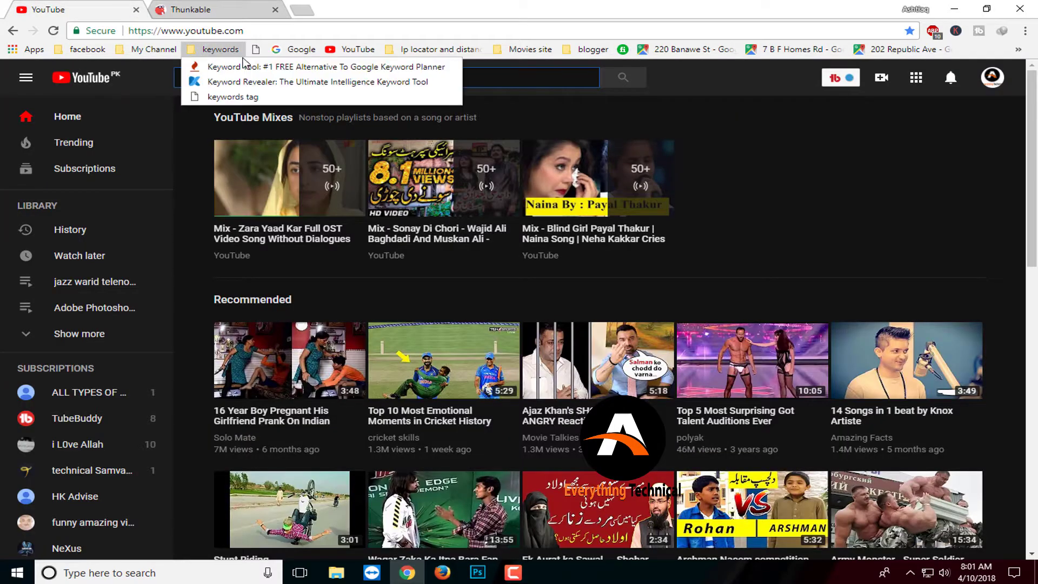
click(295, 49)
click(154, 49)
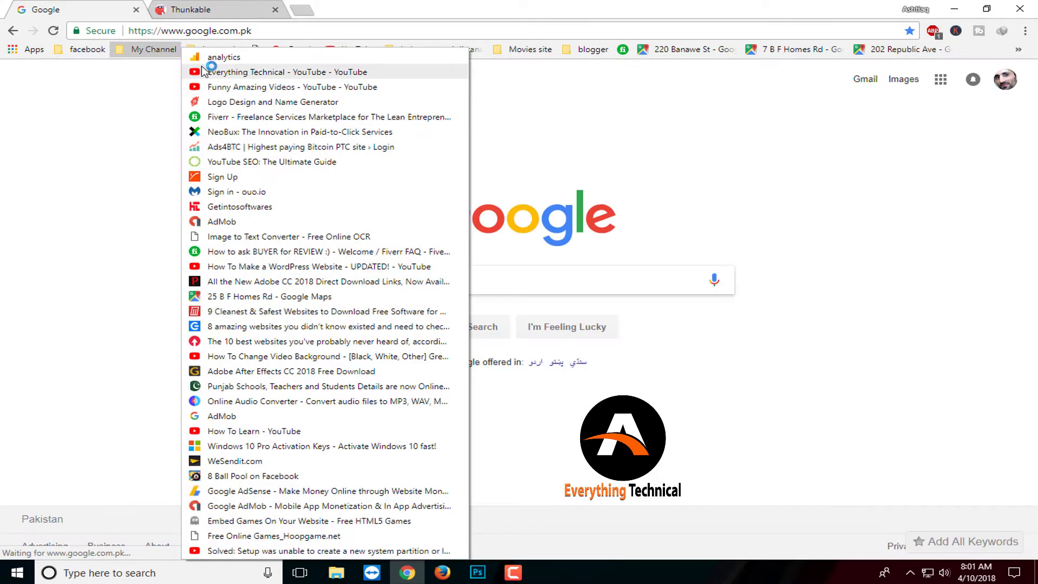
click(225, 81)
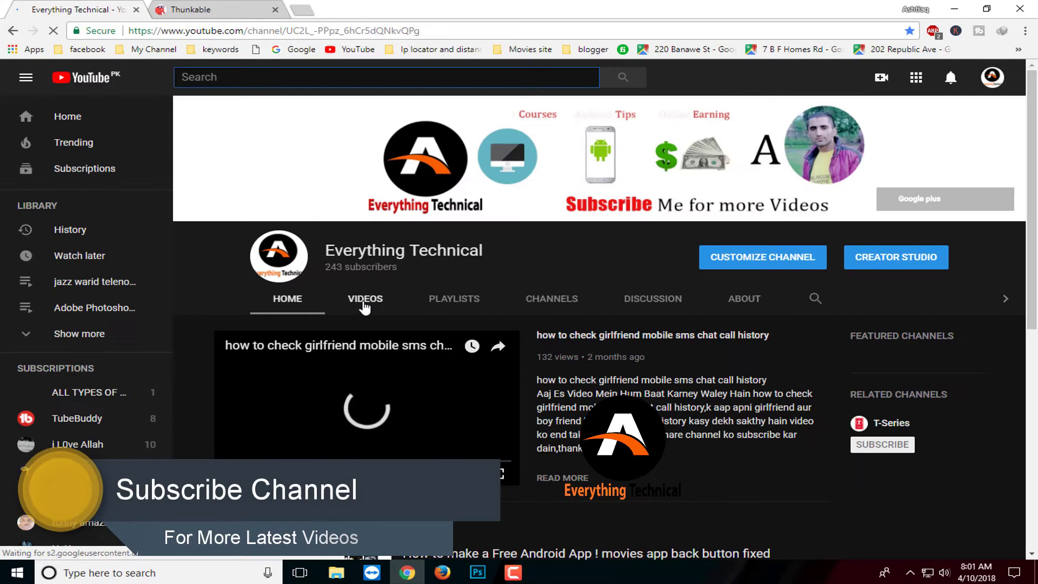
click(363, 297)
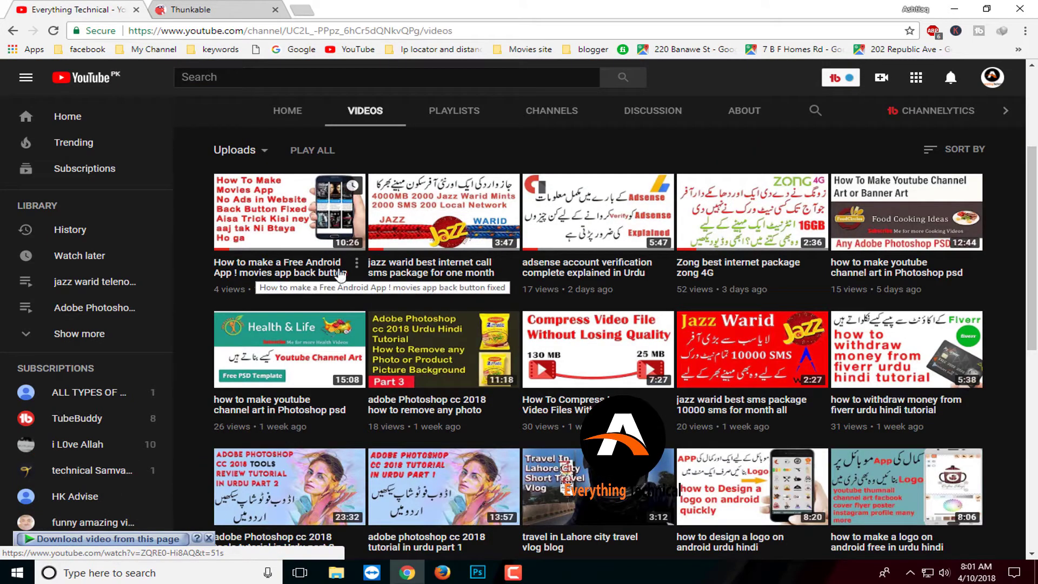
mouse_move(289, 211)
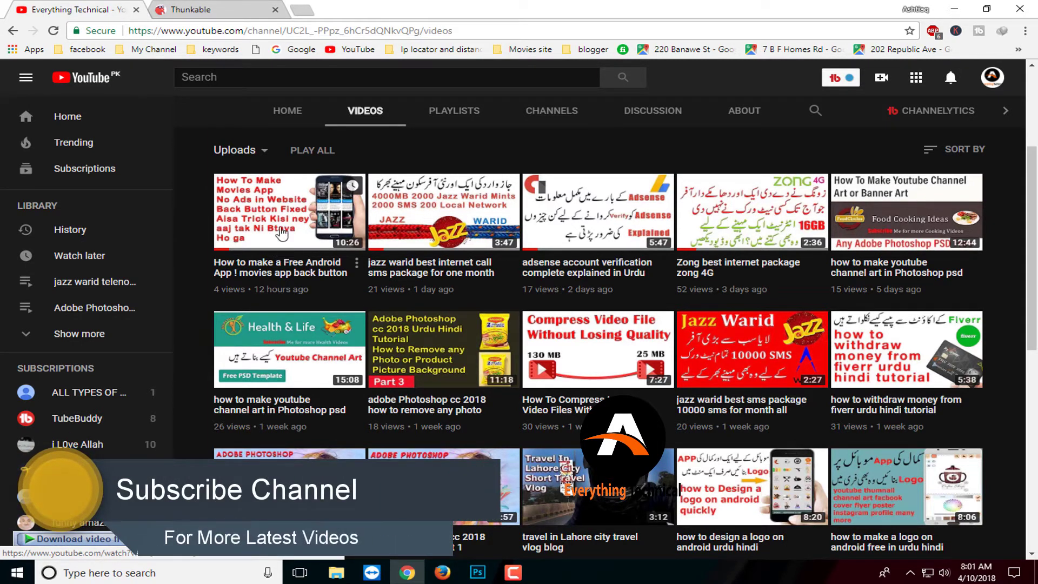
Open the Movies project, select Web_Viewer1, and collapse the User Interface palette group
click(216, 9)
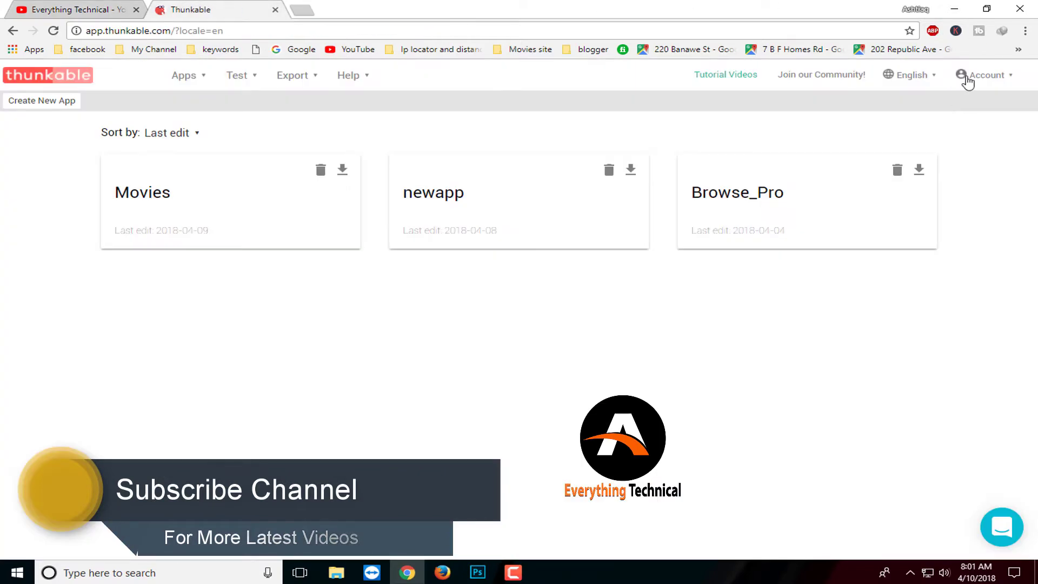
click(201, 212)
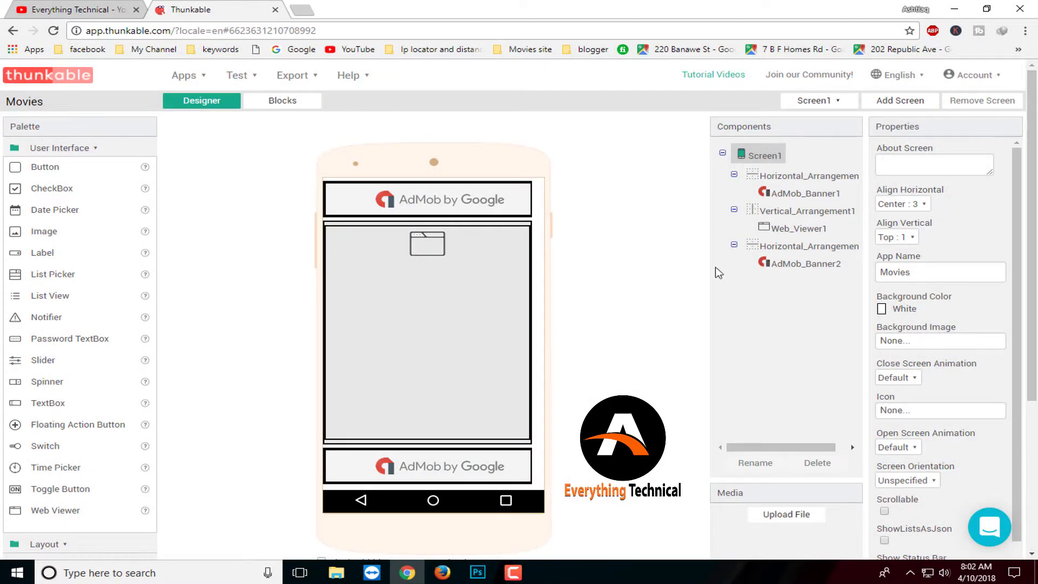
click(803, 229)
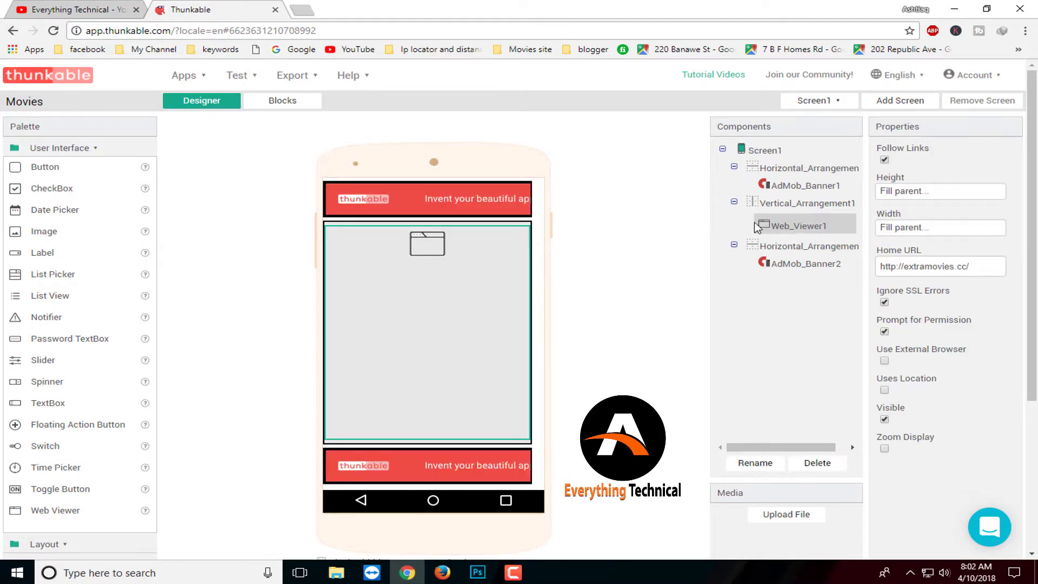
scroll(101, 454, down, 1)
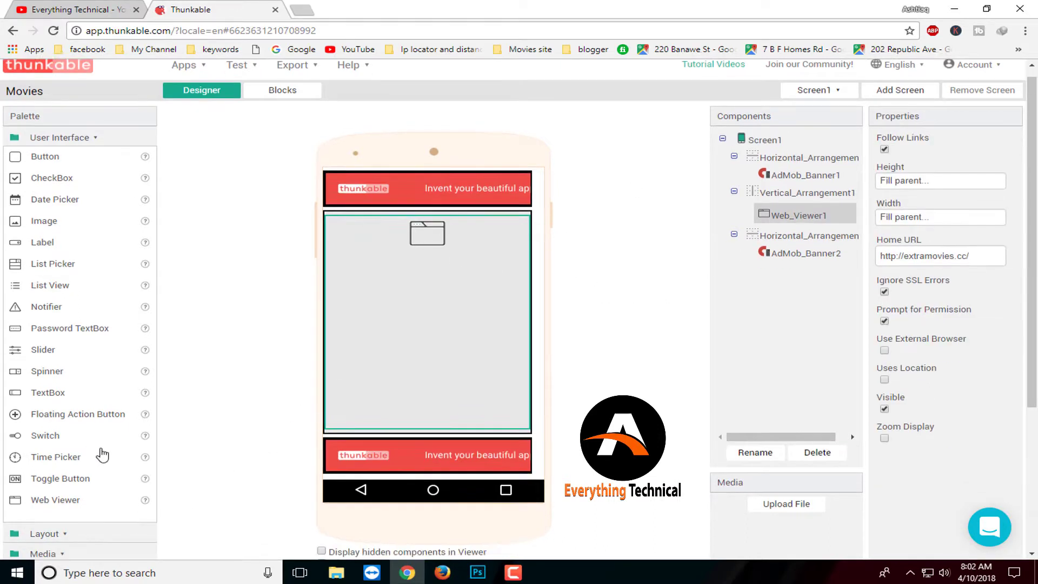
scroll(81, 254, down, 2)
scroll(72, 168, up, 3)
click(74, 154)
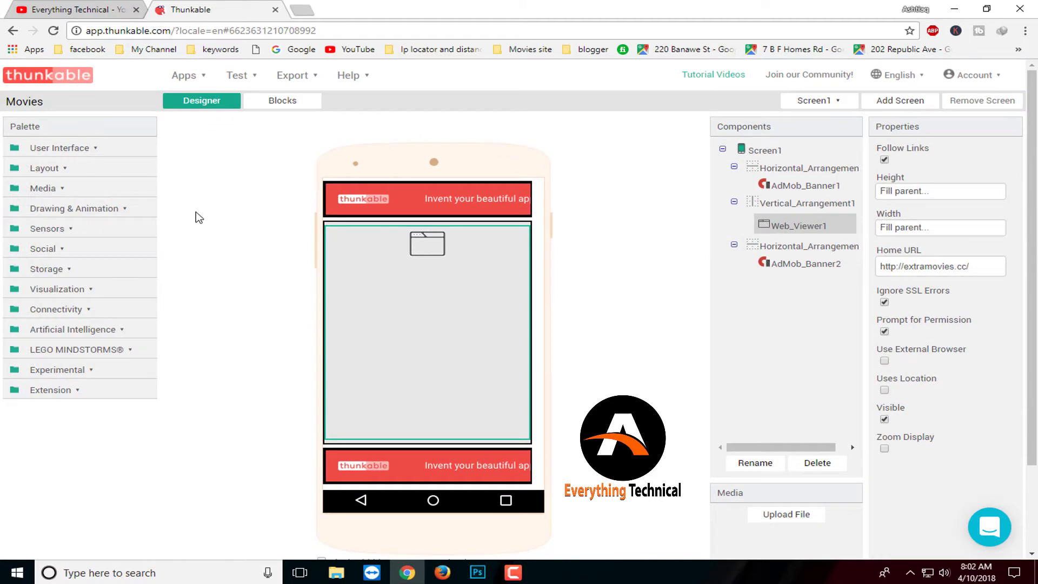
Import com.ghostfox.moliata.ExtendedWebViewer.aix from the Downloads folder as a project extension
click(71, 396)
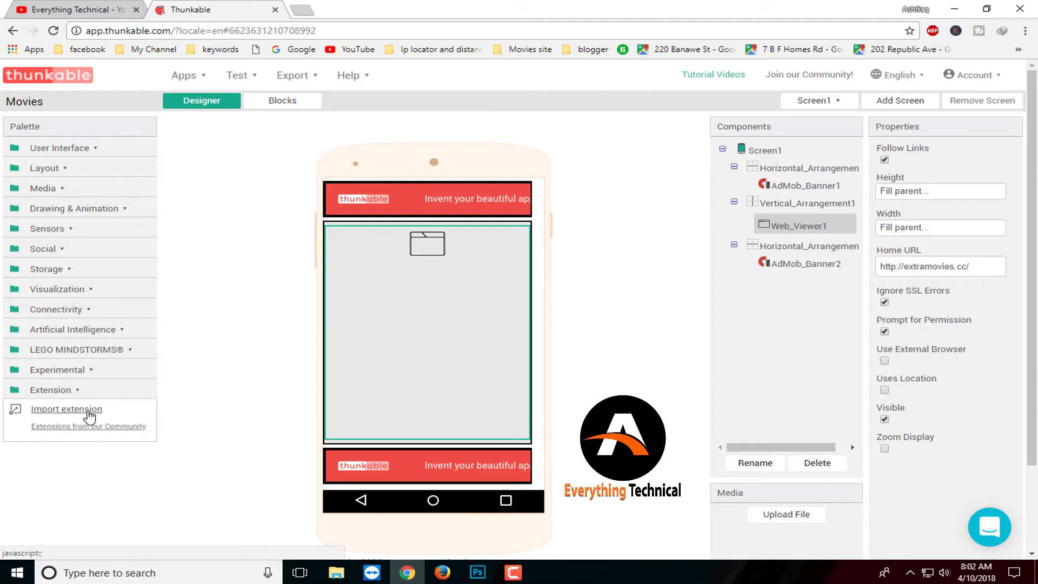
click(77, 414)
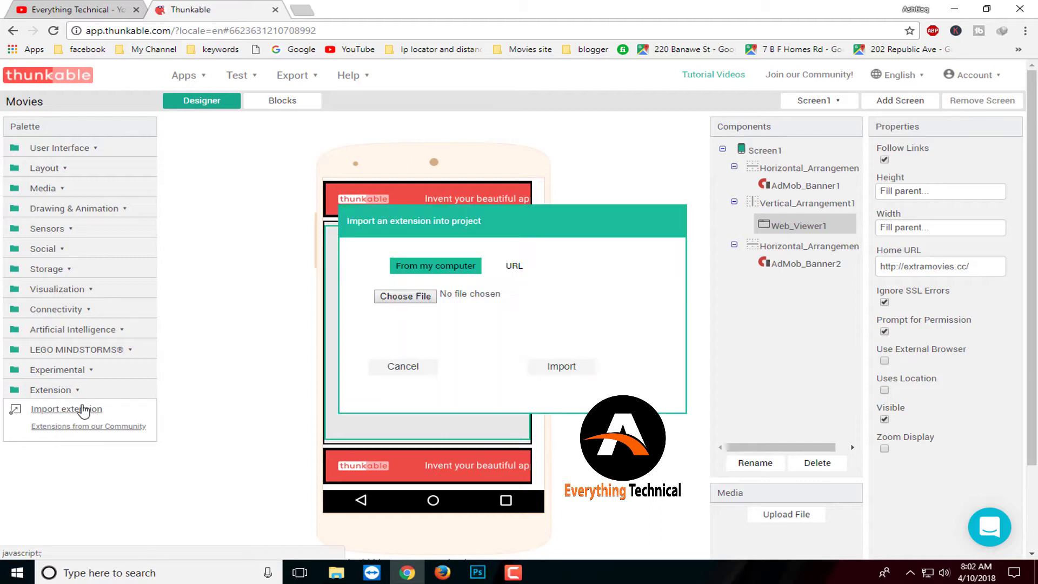
click(409, 298)
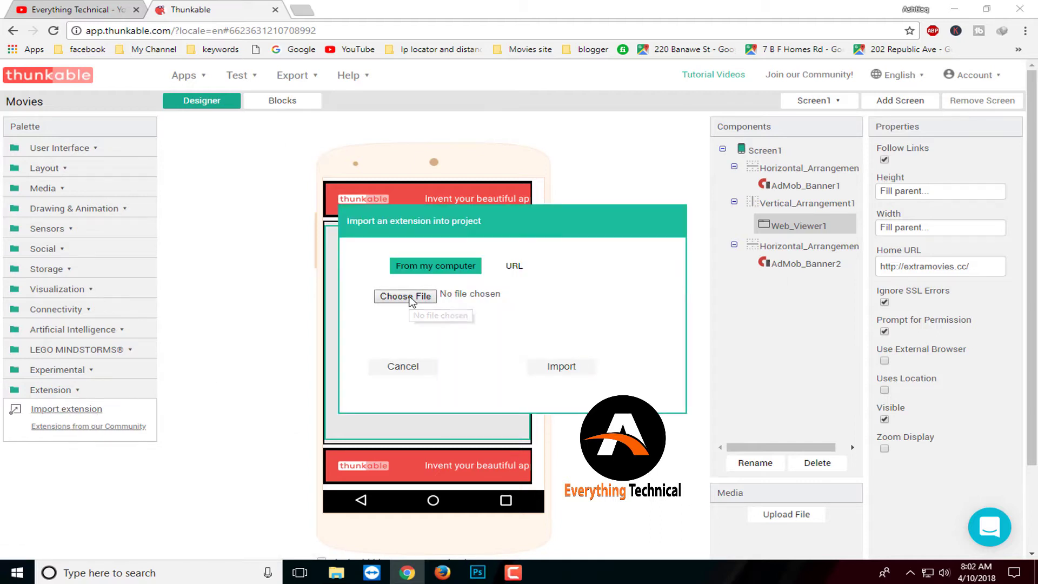
click(349, 244)
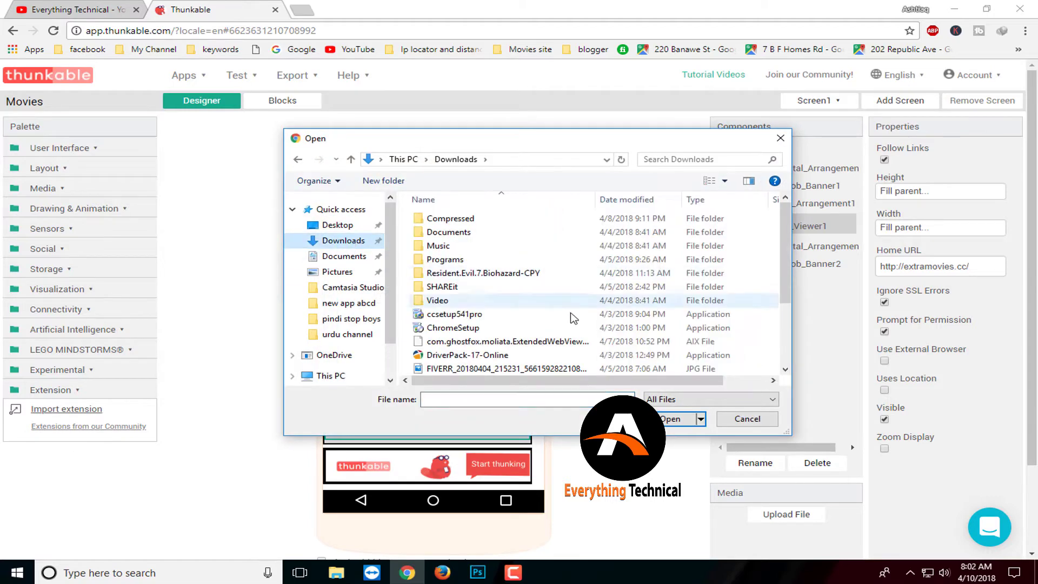
click(505, 340)
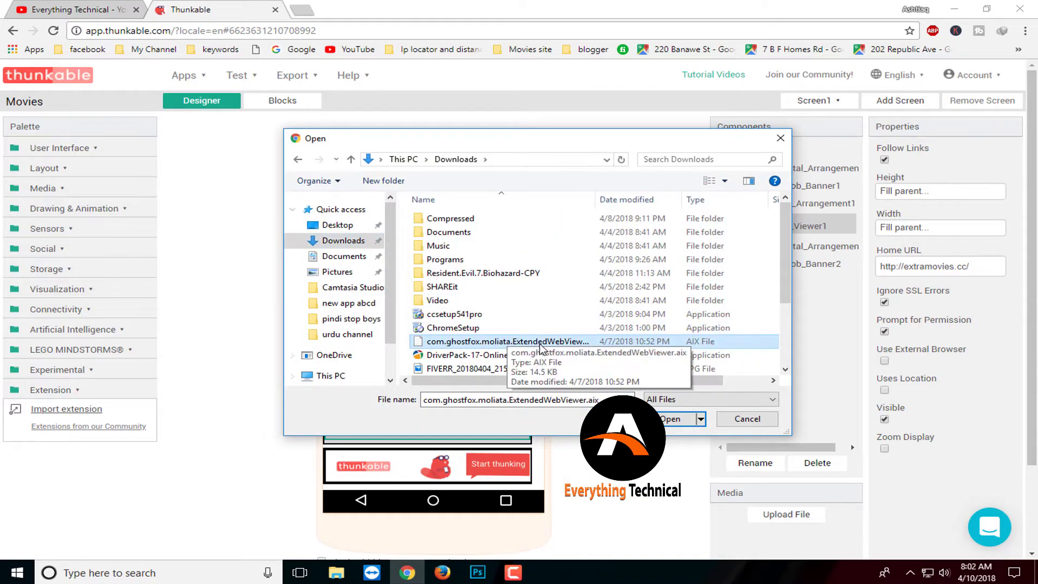
click(672, 419)
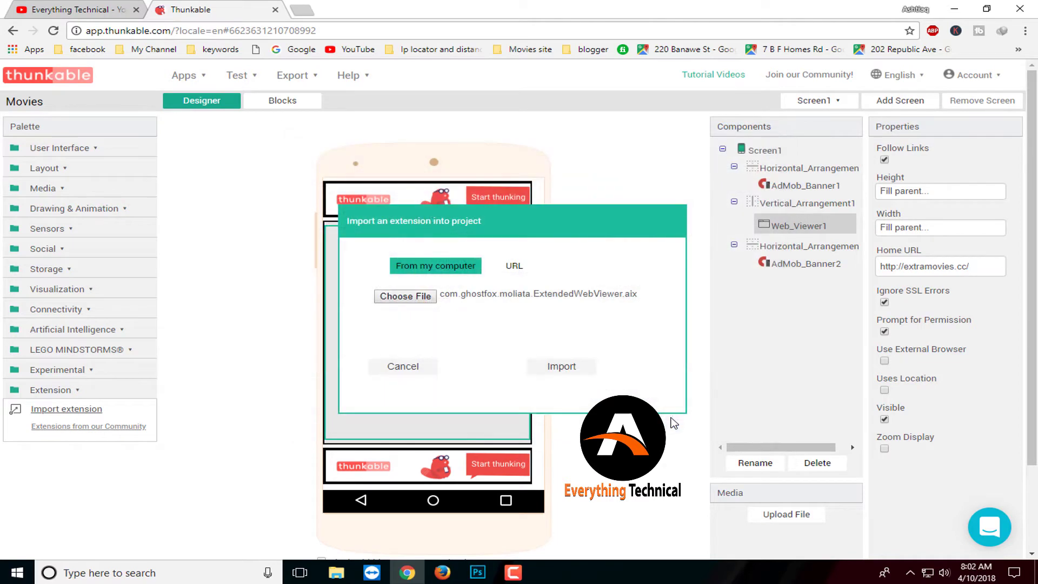
click(570, 371)
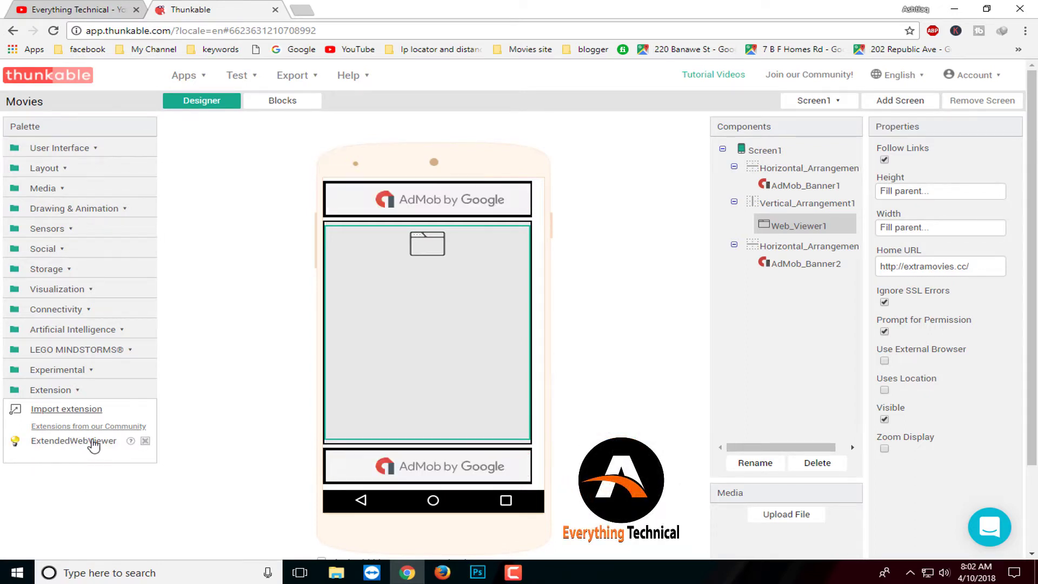
scroll(444, 376, down, 2)
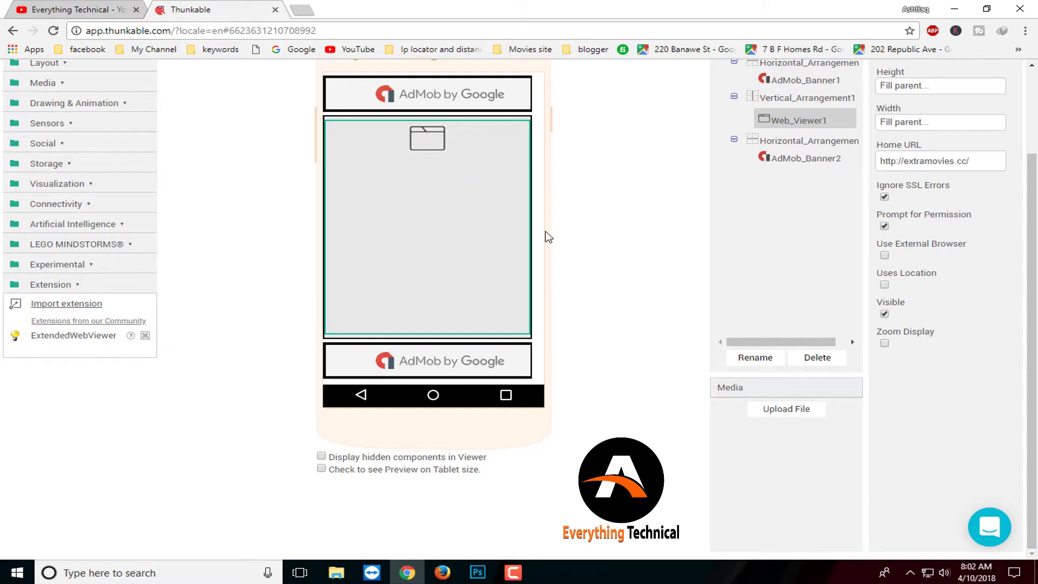
scroll(547, 234, up, 2)
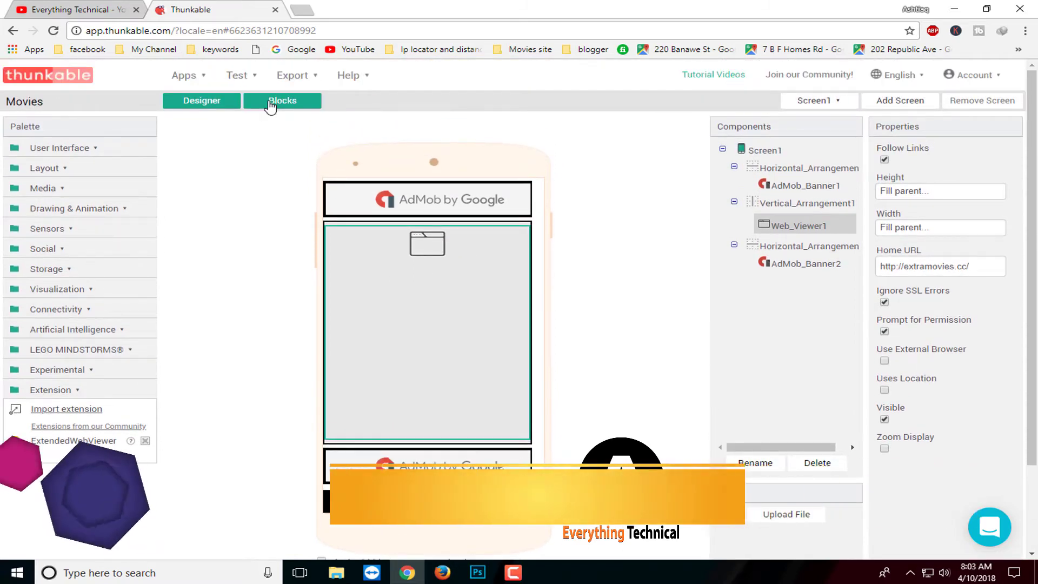
click(271, 103)
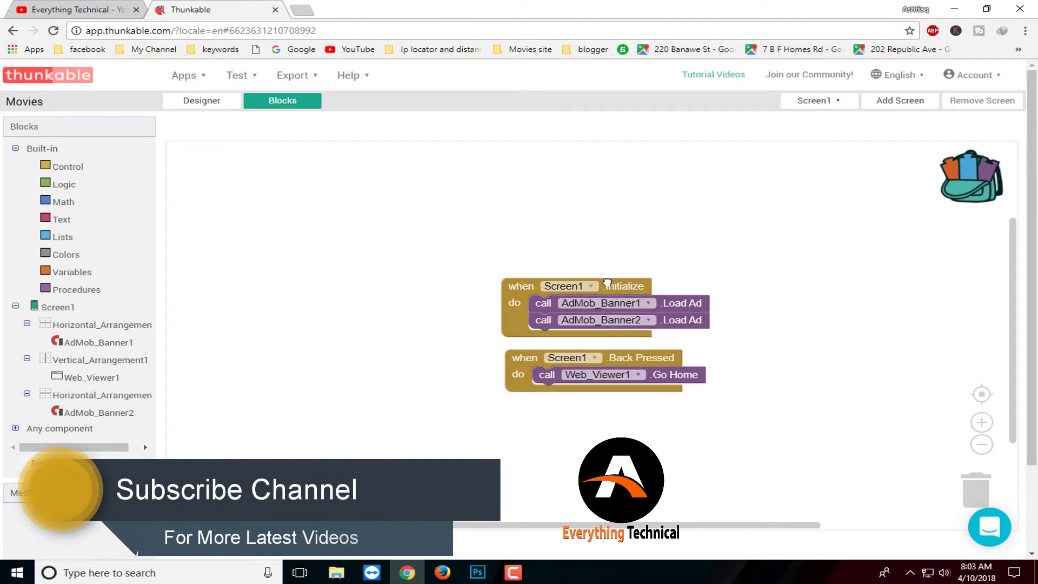
drag(607, 283, 475, 170)
click(543, 195)
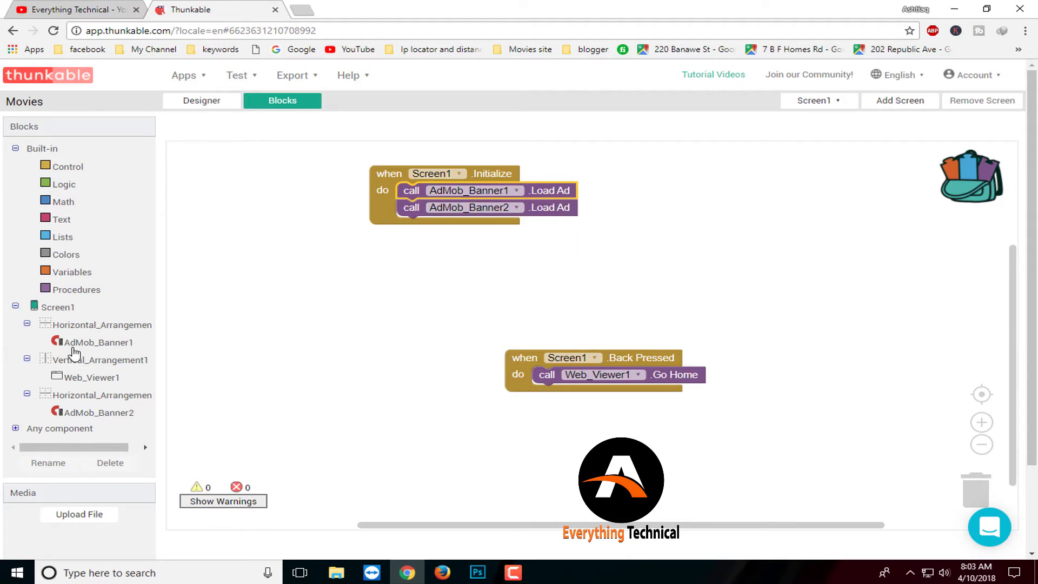
click(489, 174)
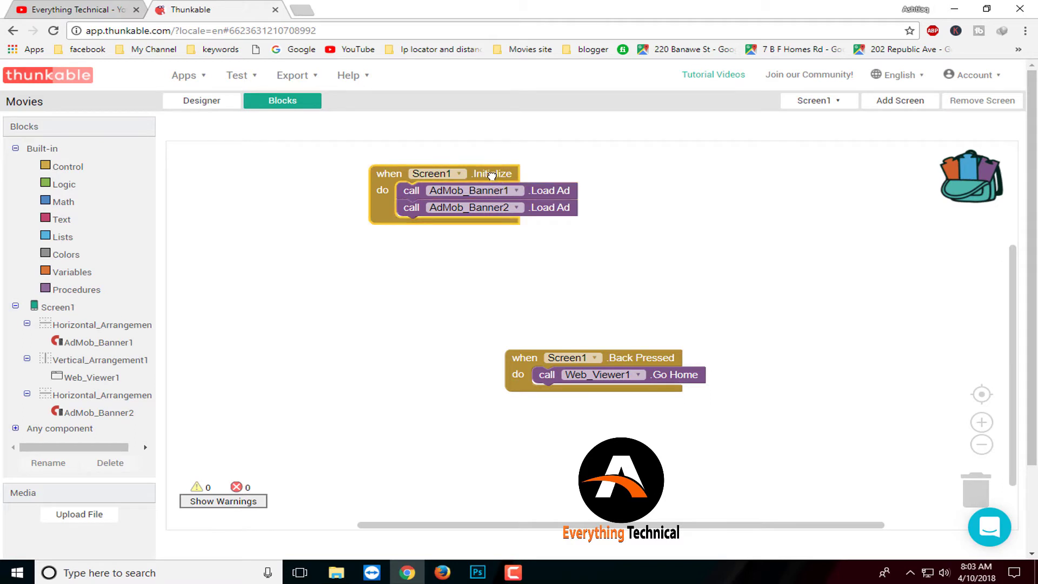
click(57, 307)
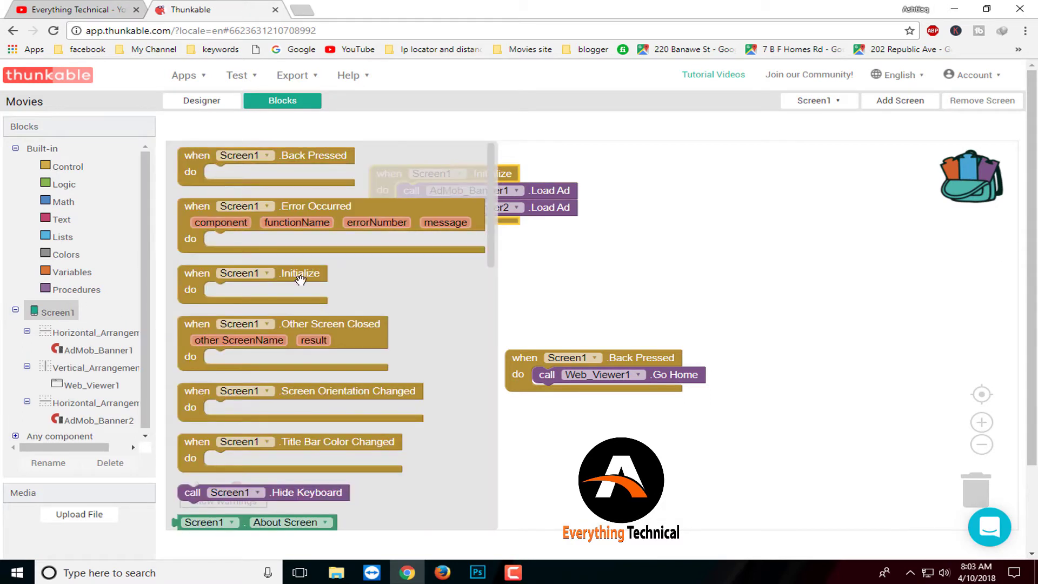
click(549, 254)
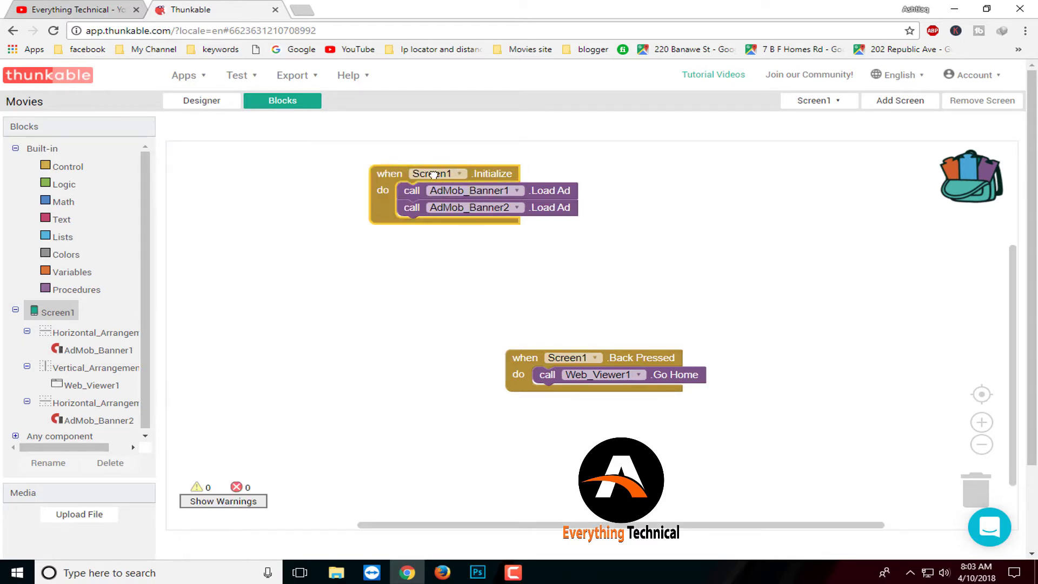
drag(389, 170, 381, 168)
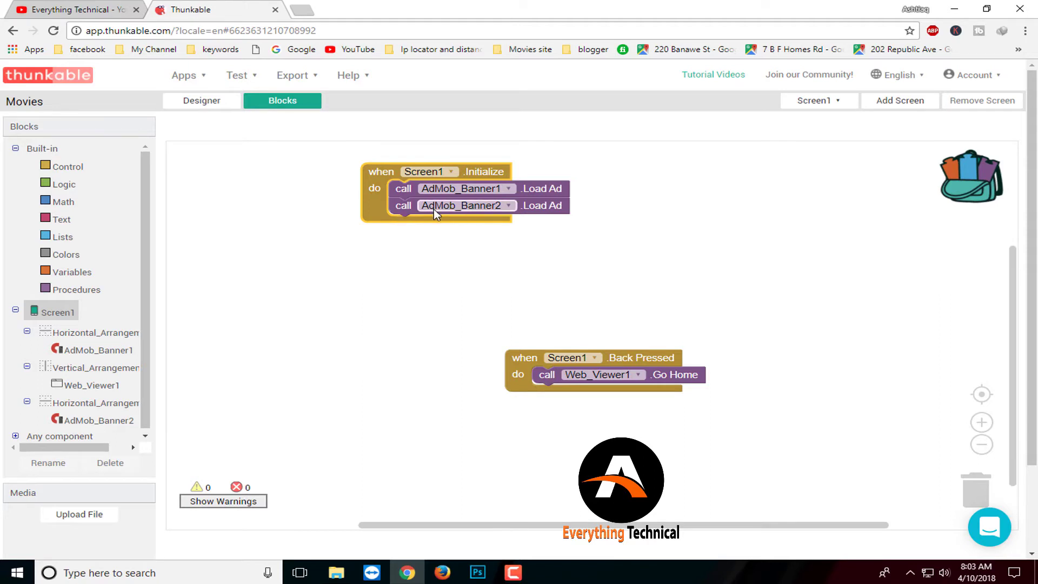
scroll(115, 377, down, 1)
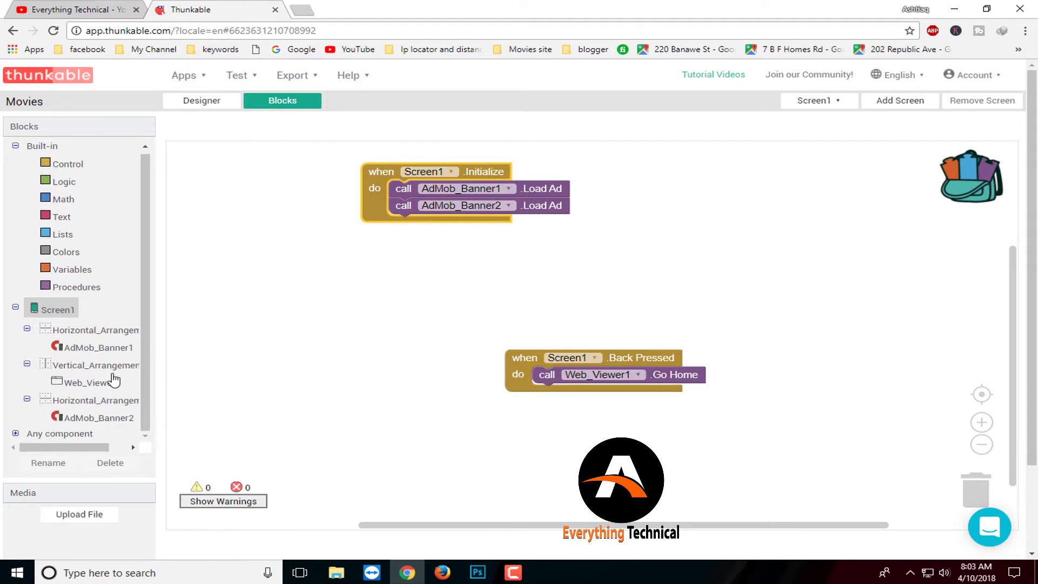
click(135, 331)
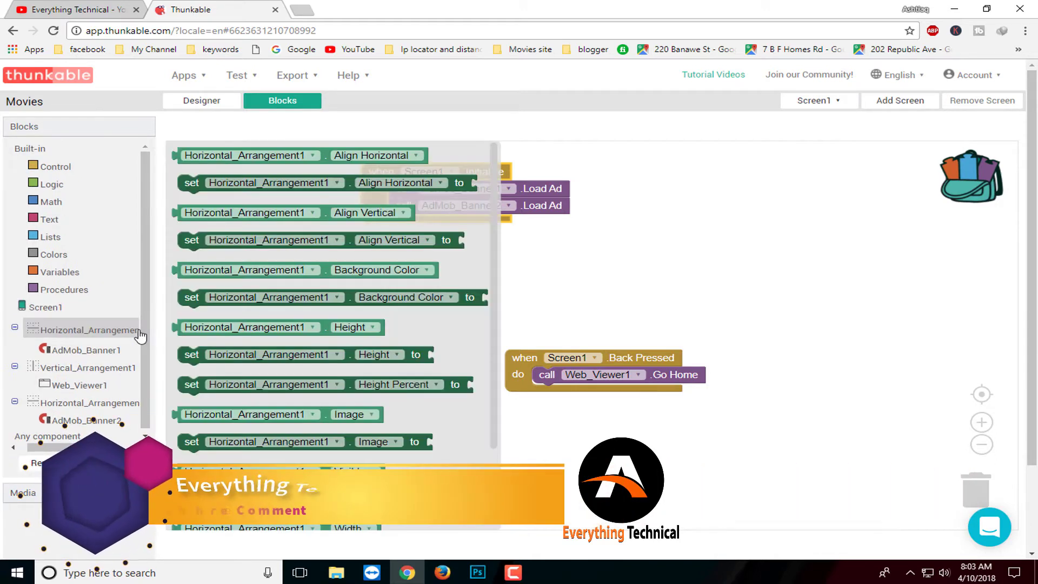
click(57, 308)
click(71, 382)
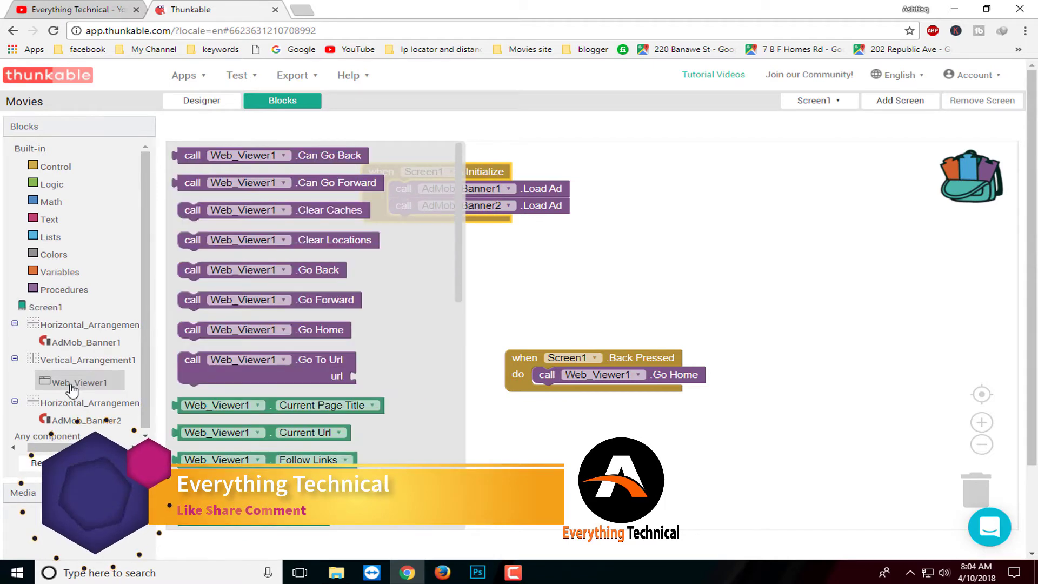
click(231, 335)
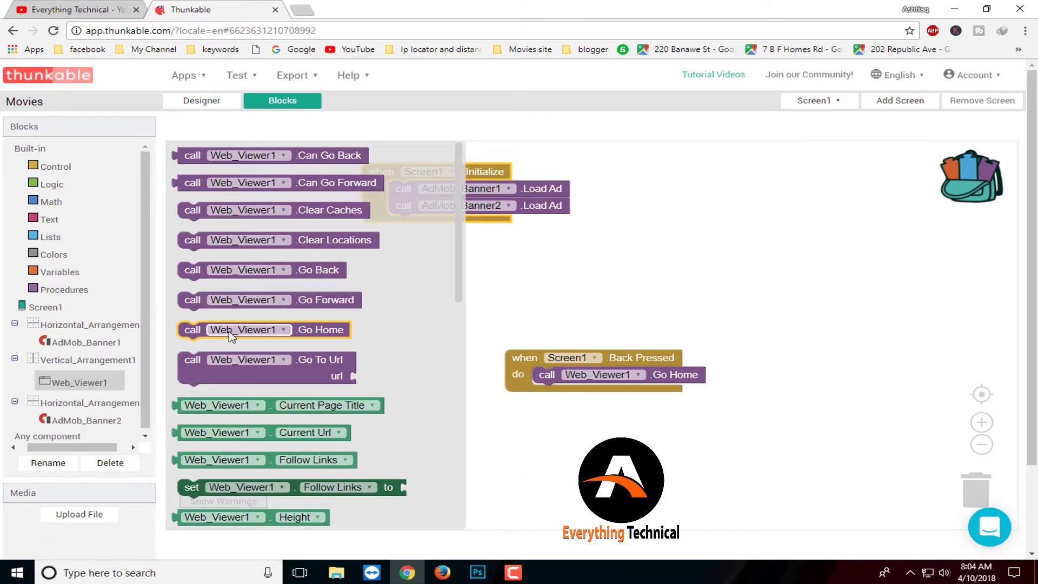
click(103, 383)
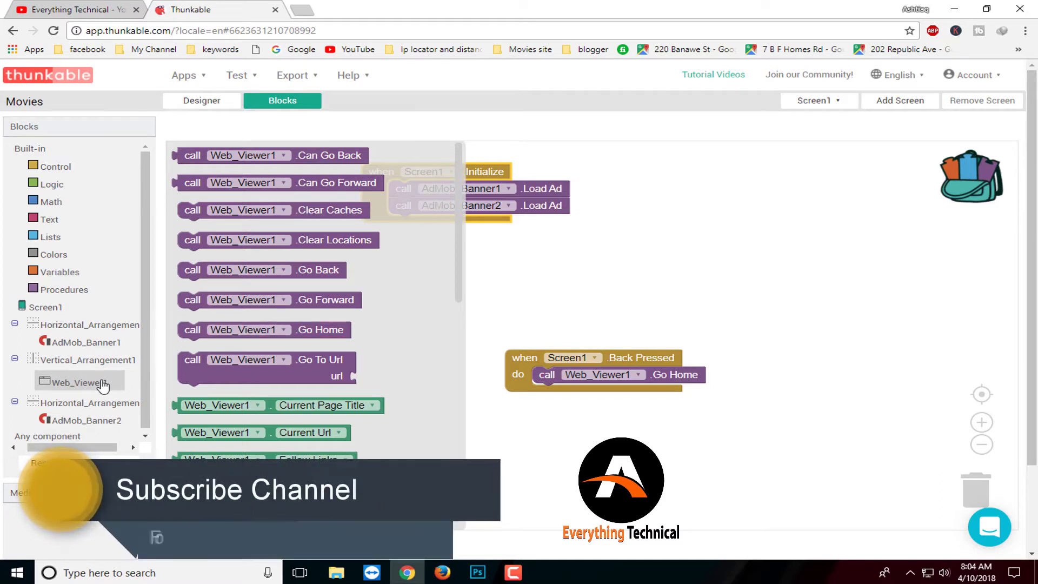
click(103, 384)
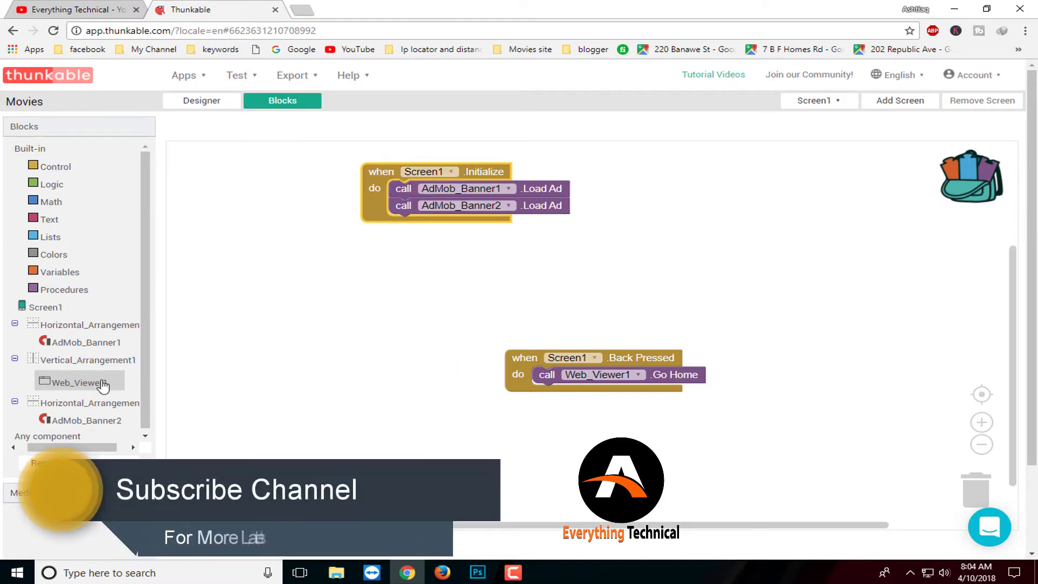
Drag an ExtendedWebViewer onto the Movies screen in Designer and select ExtendedWebViewer1
click(198, 108)
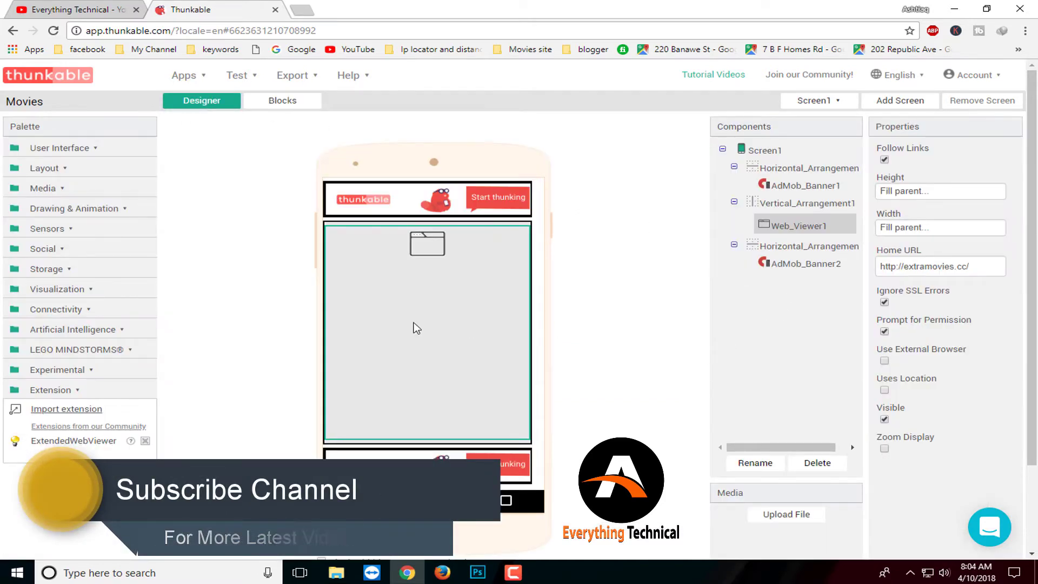
scroll(411, 330, down, 2)
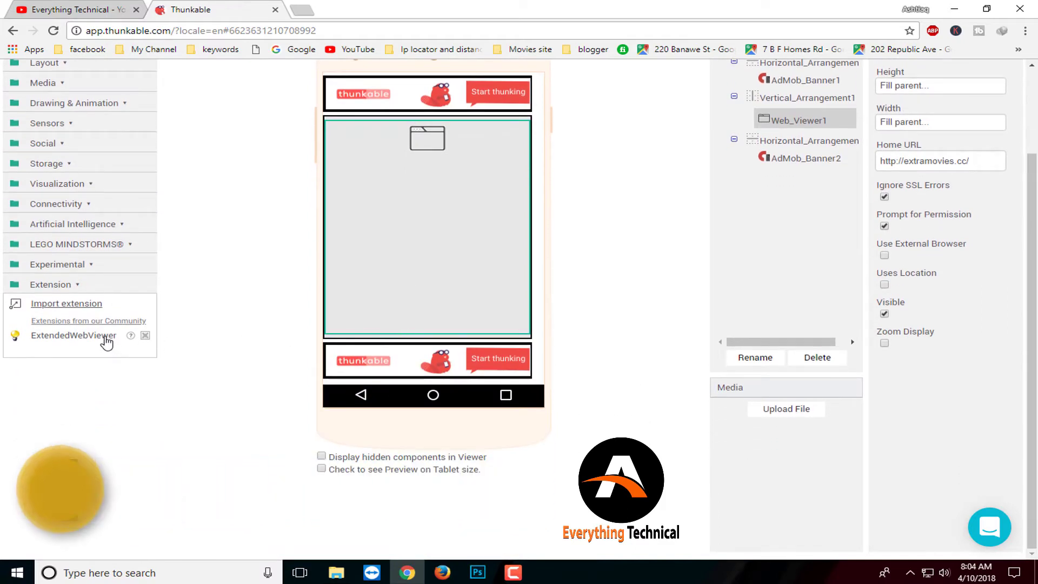
mouse_move(102, 336)
mouse_down()
mouse_move(171, 329)
mouse_move(463, 229)
mouse_up()
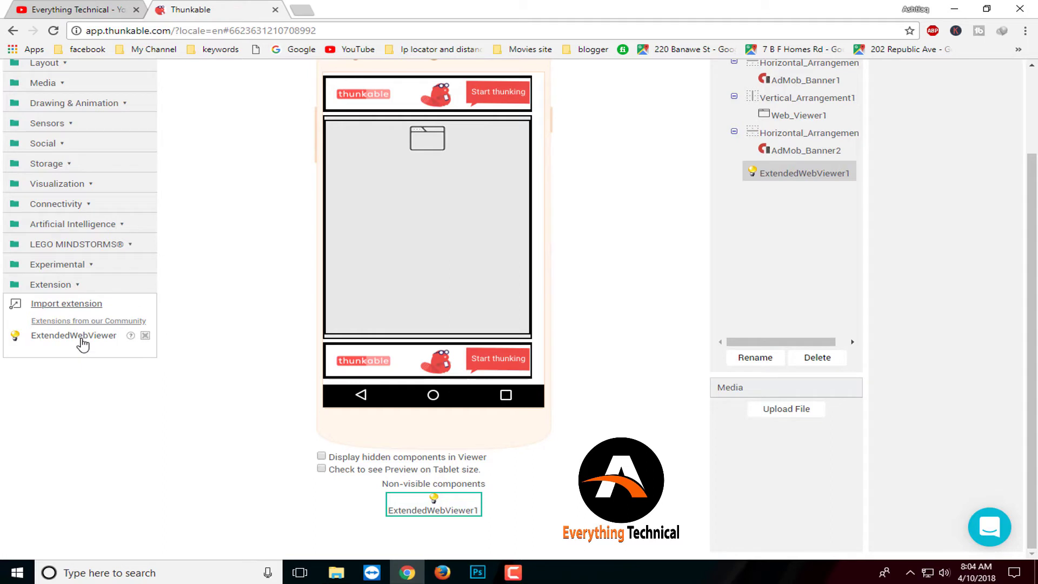
click(454, 185)
click(776, 177)
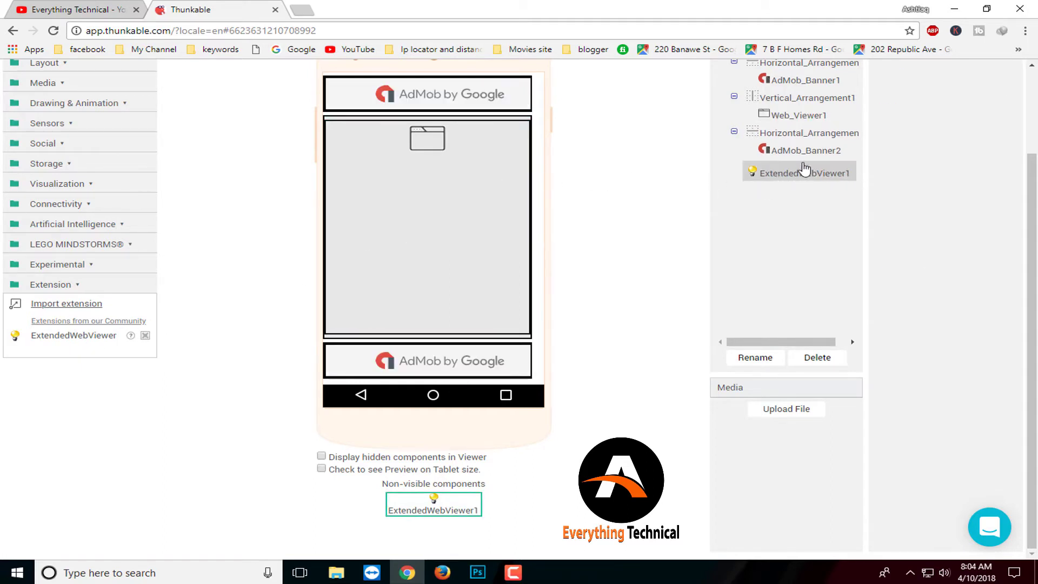
scroll(512, 270, up, 3)
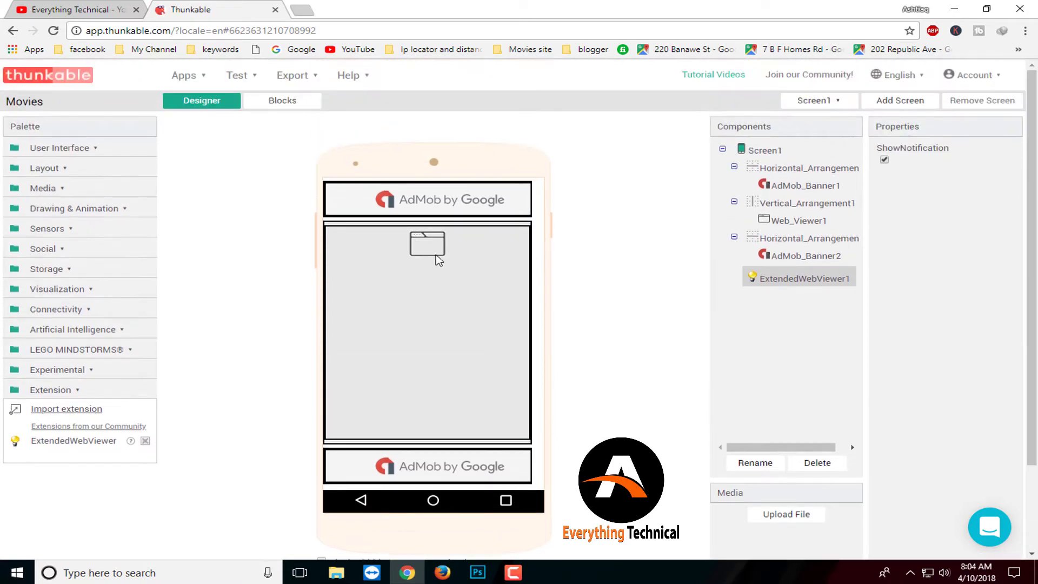
Return to Blocks and open the ExtendedWebViewer1 blocks drawer from Screen1's components
click(292, 103)
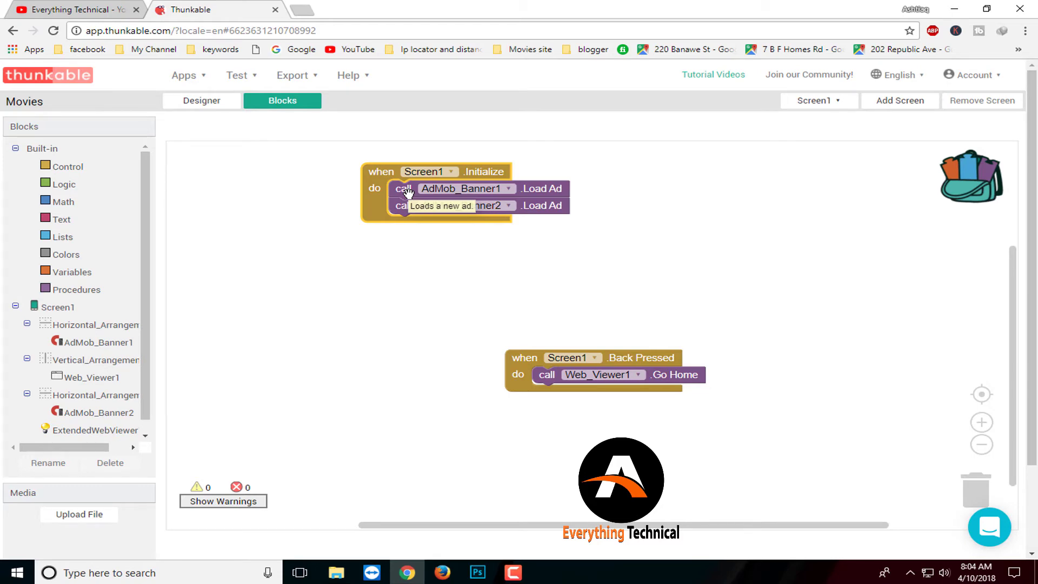
click(92, 378)
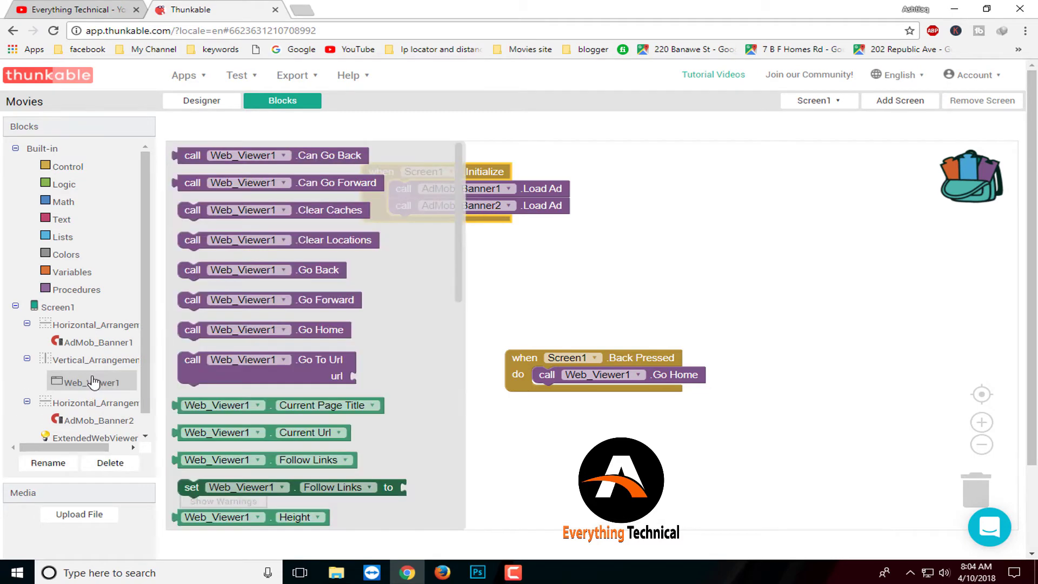
click(85, 438)
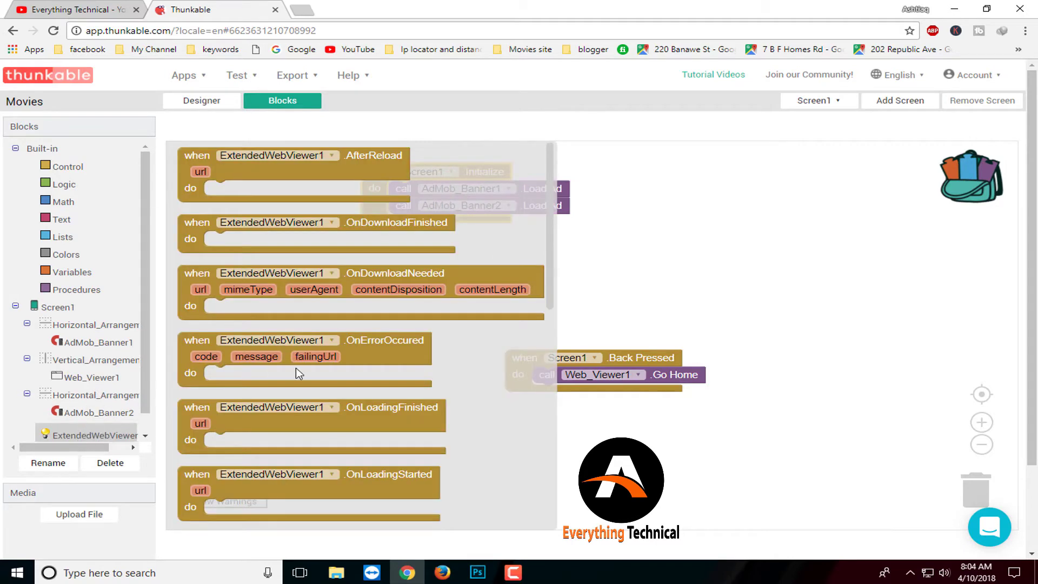
Place a 'set ExtendedWebViewer1.WebViewer to' block under the Load Ad calls in Screen1.Initialize
click(316, 375)
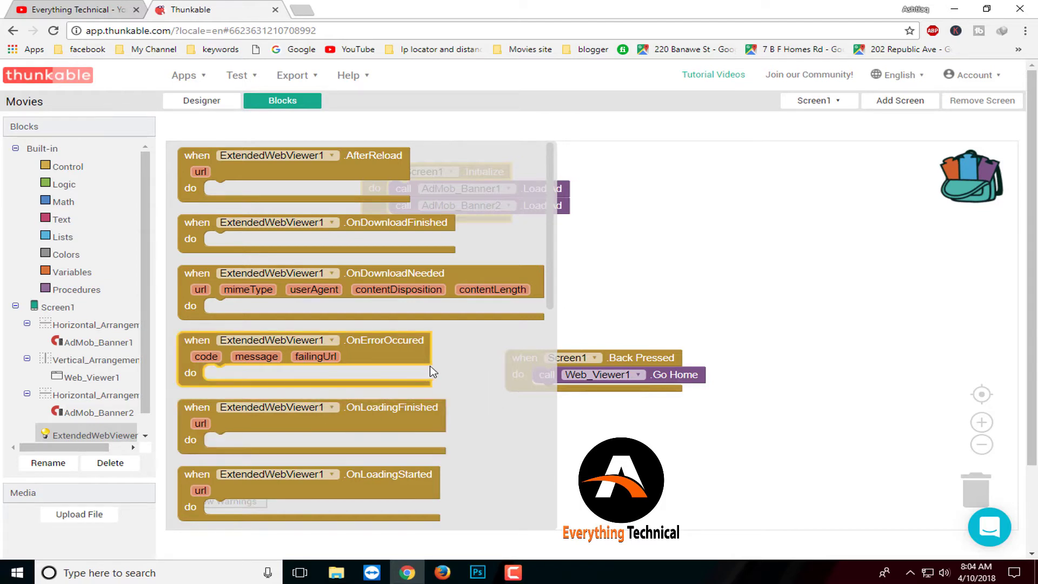
scroll(435, 373, down, 10)
scroll(440, 374, down, 5)
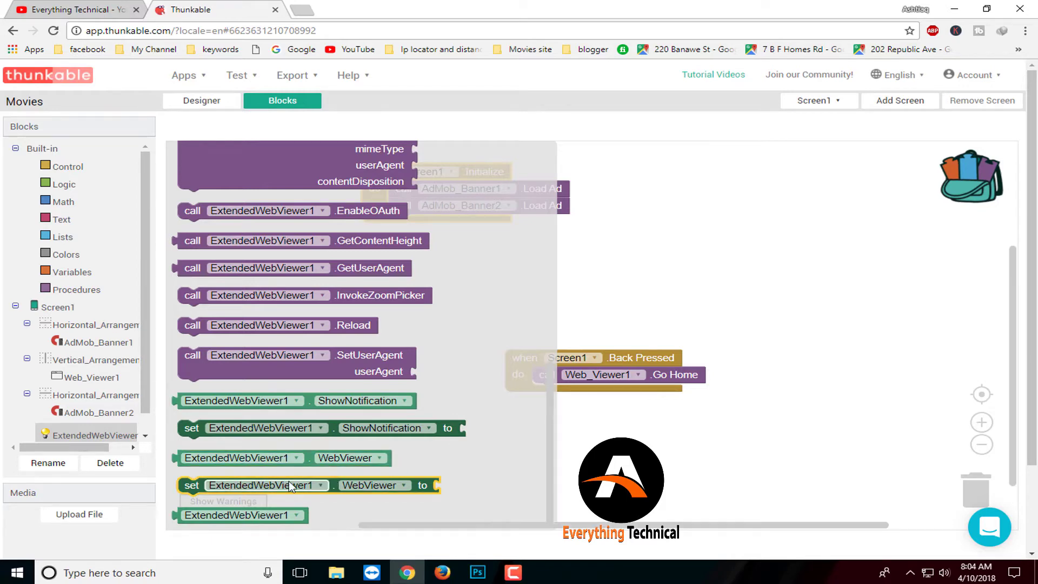
drag(290, 486, 466, 221)
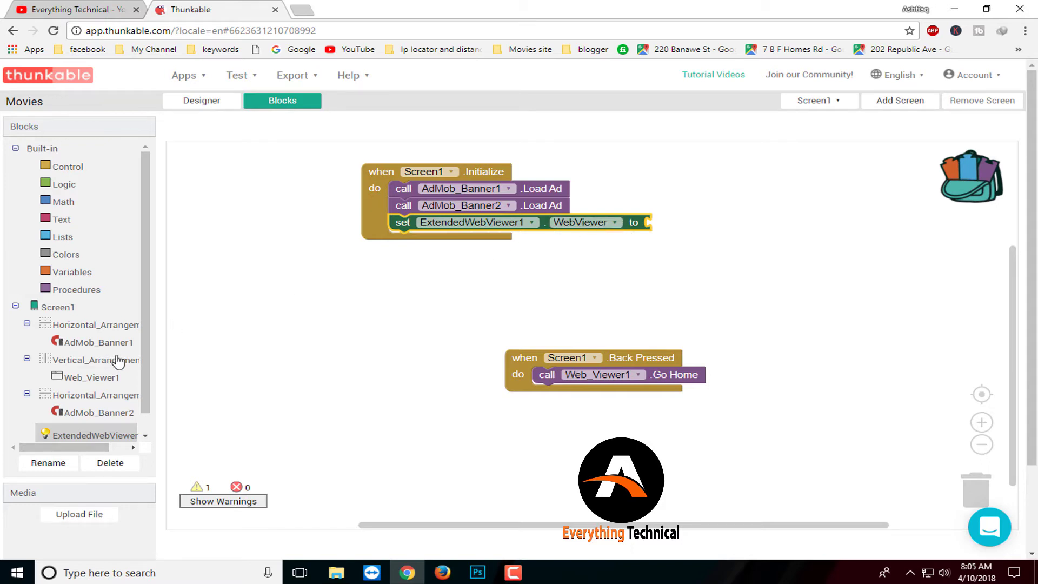
Plug the Web_Viewer1 component block into the set ExtendedWebViewer1.WebViewer 'to' socket
click(94, 380)
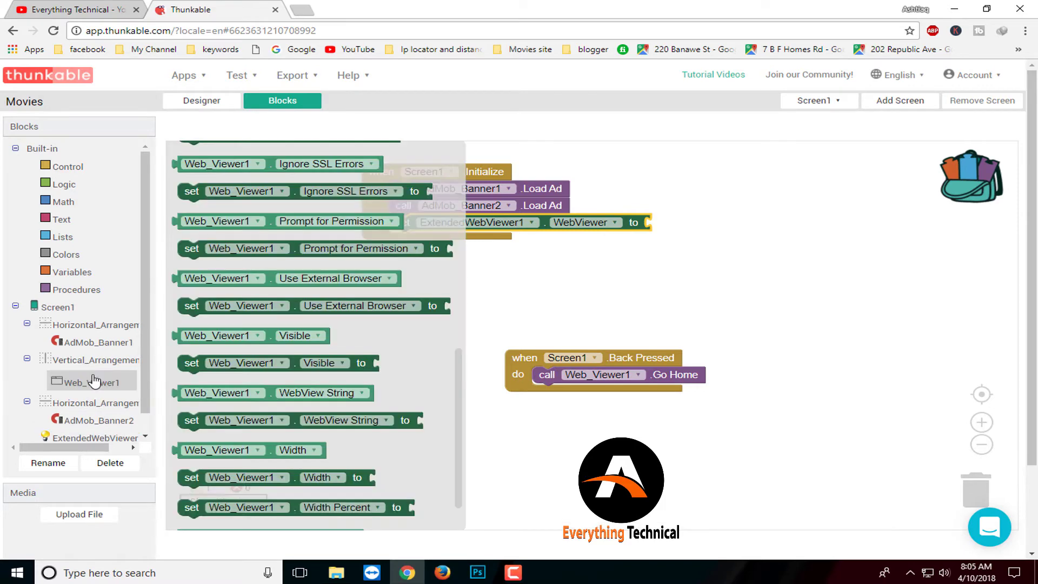
scroll(228, 396, down, 1)
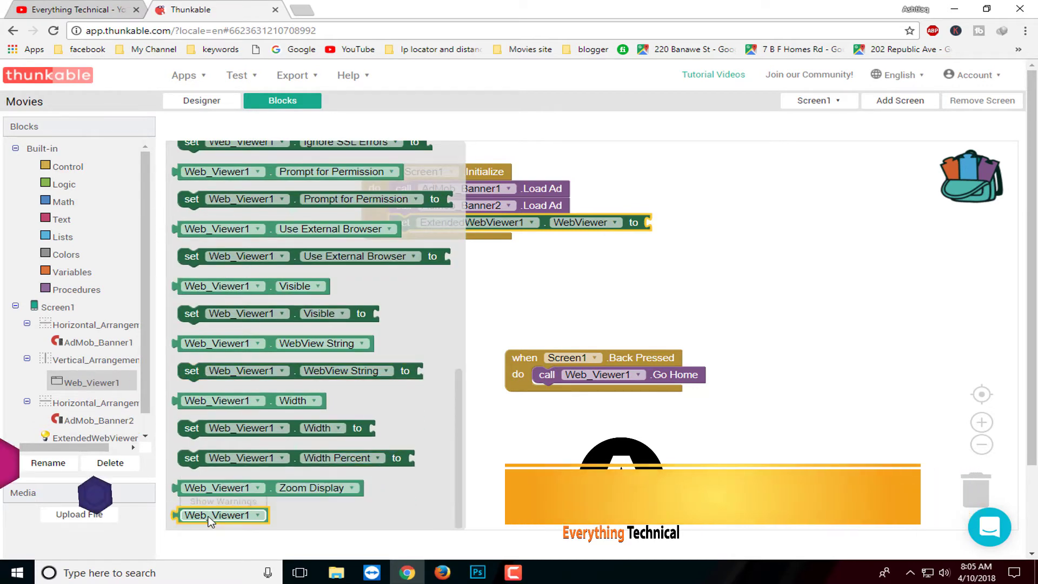
drag(195, 486, 676, 224)
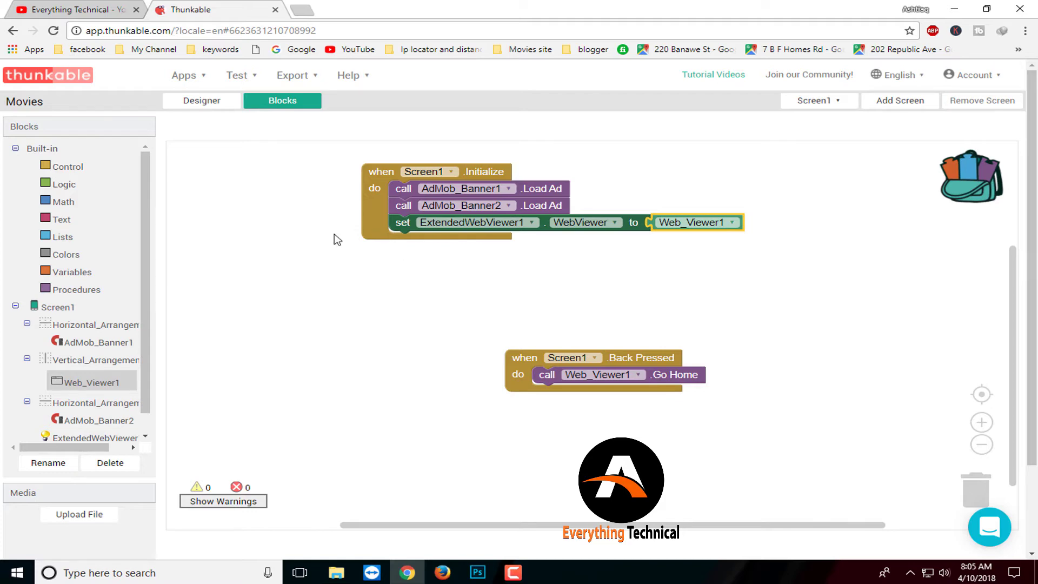
click(80, 441)
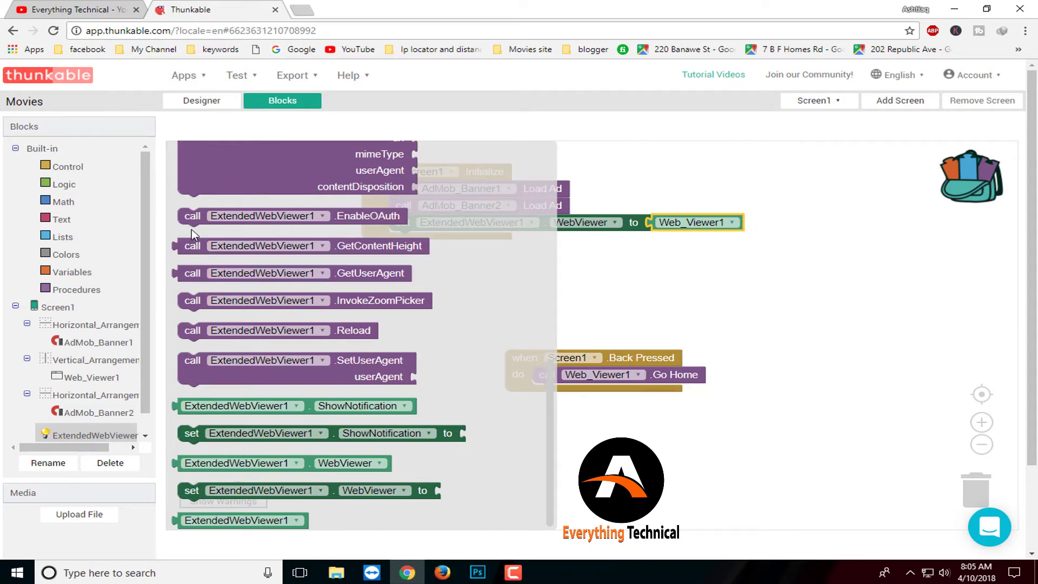
Place an OnDownloadNeeded event with a contentDisposition getter on the workspace
scroll(267, 261, up, 10)
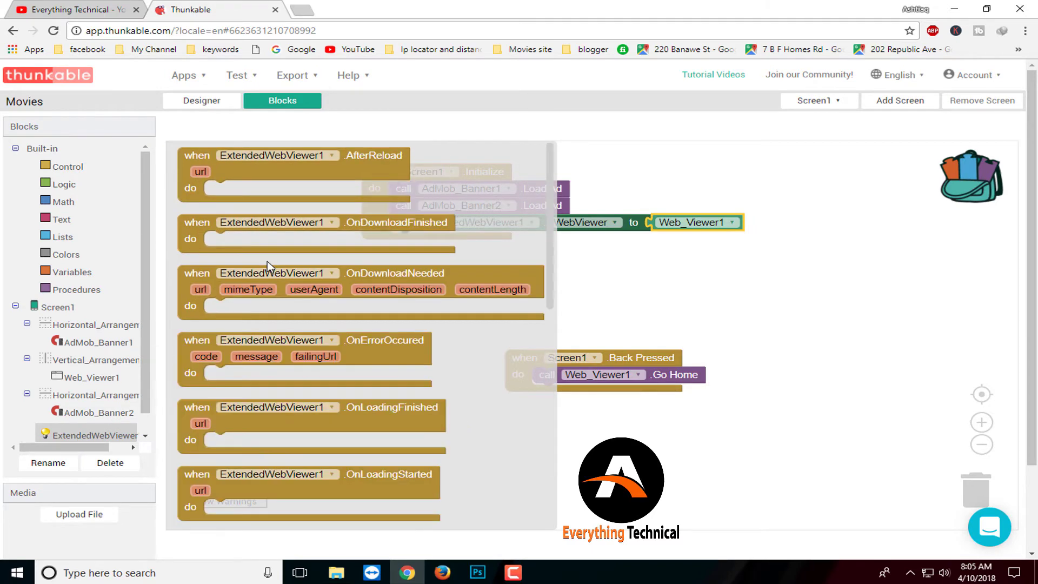
scroll(267, 261, down, 5)
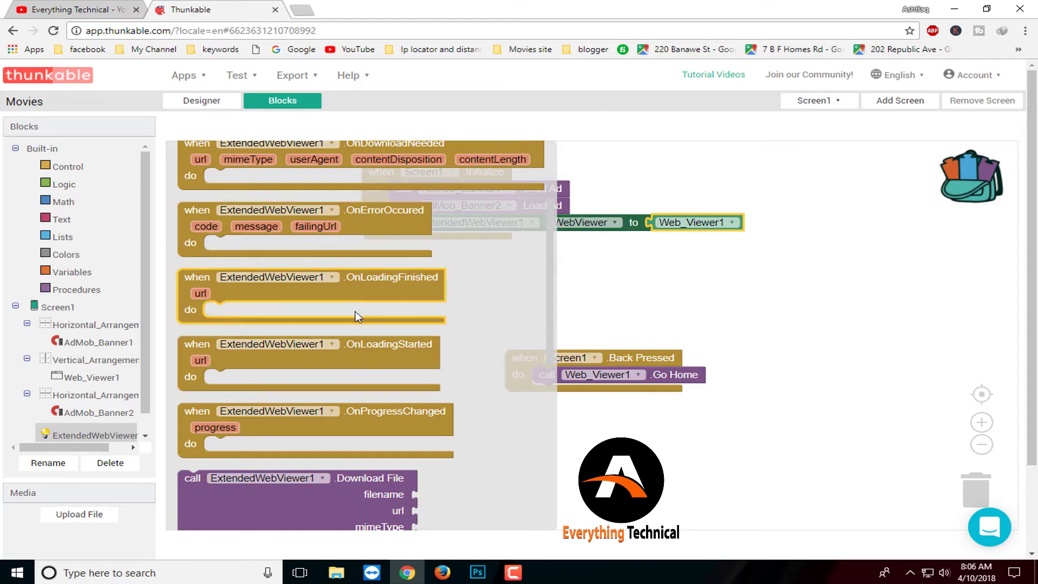
scroll(358, 313, down, 5)
scroll(359, 312, down, 3)
scroll(357, 315, up, 10)
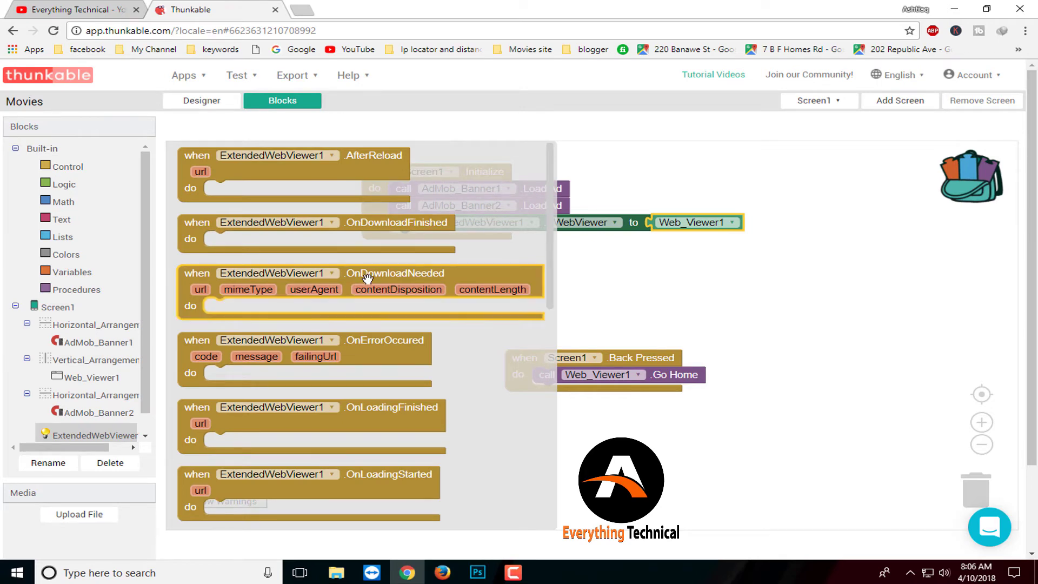
drag(379, 274, 557, 253)
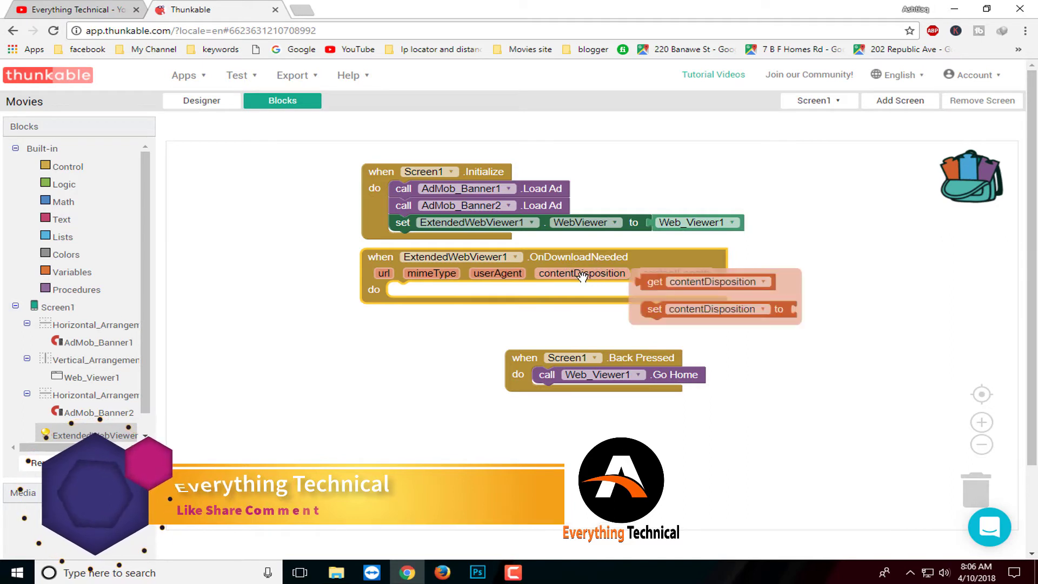
mouse_move(581, 273)
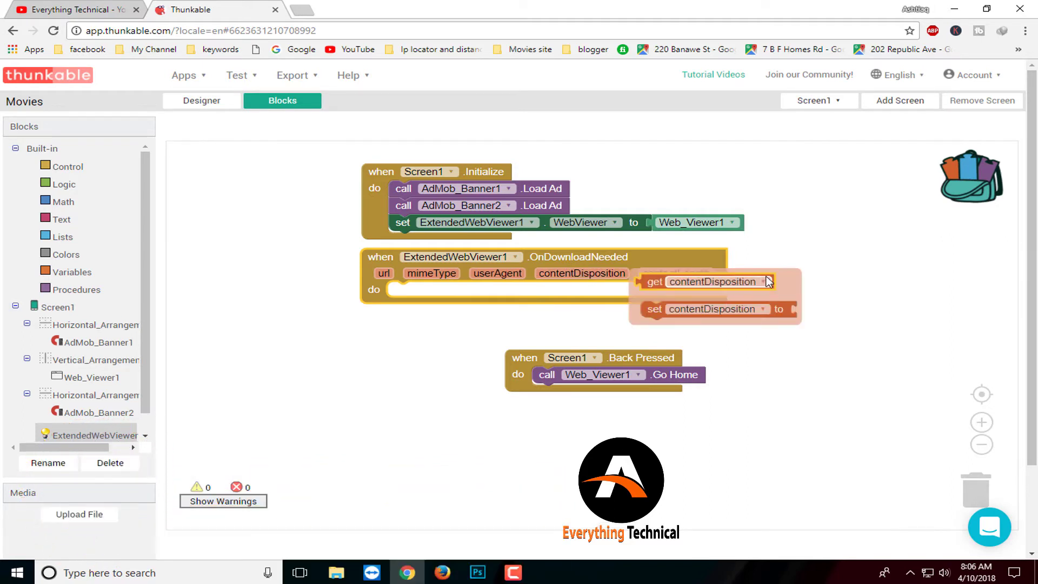
mouse_move(773, 282)
mouse_down()
mouse_move(791, 293)
mouse_move(797, 274)
mouse_up()
Delete the OnDownloadNeeded event and the stray contentDisposition getter to clear all errors
click(656, 277)
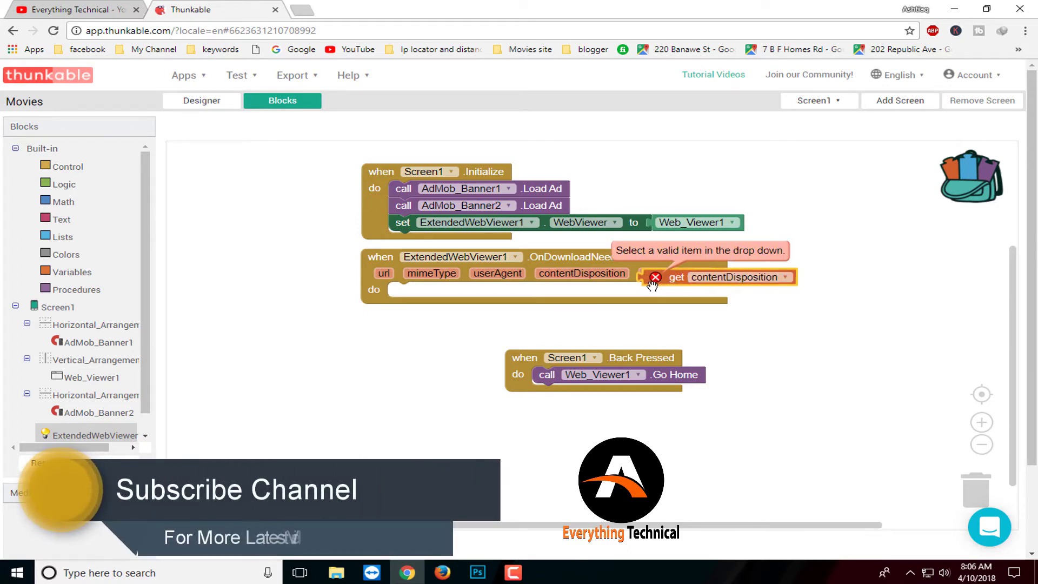
click(529, 262)
key(Delete)
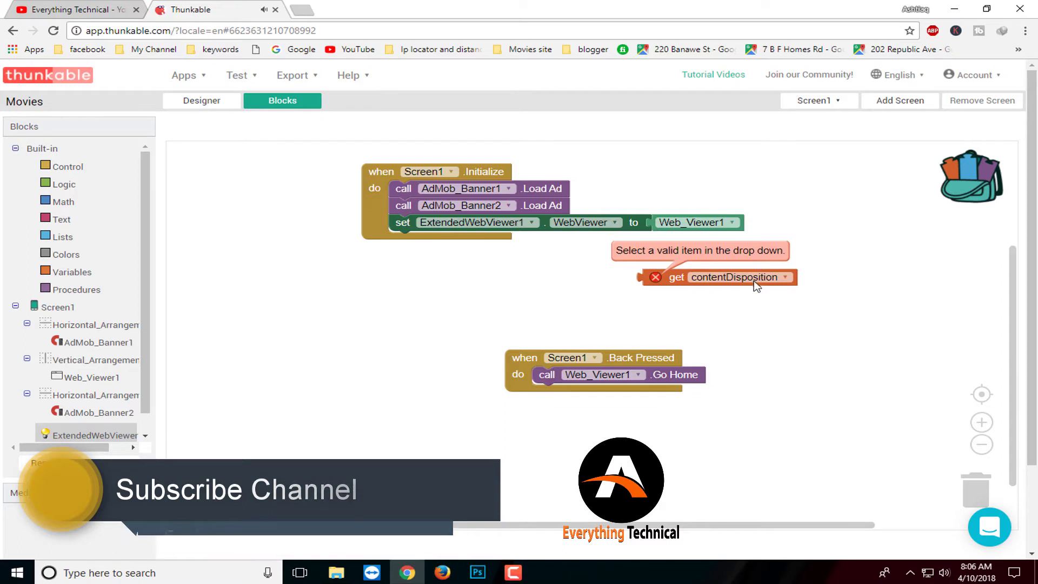
click(726, 280)
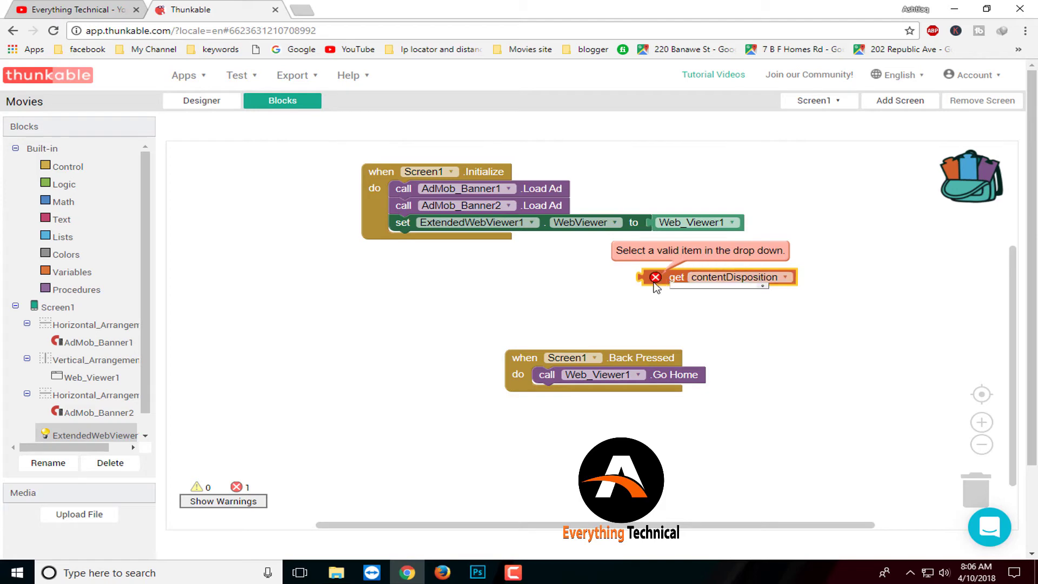
click(656, 277)
click(655, 278)
click(656, 278)
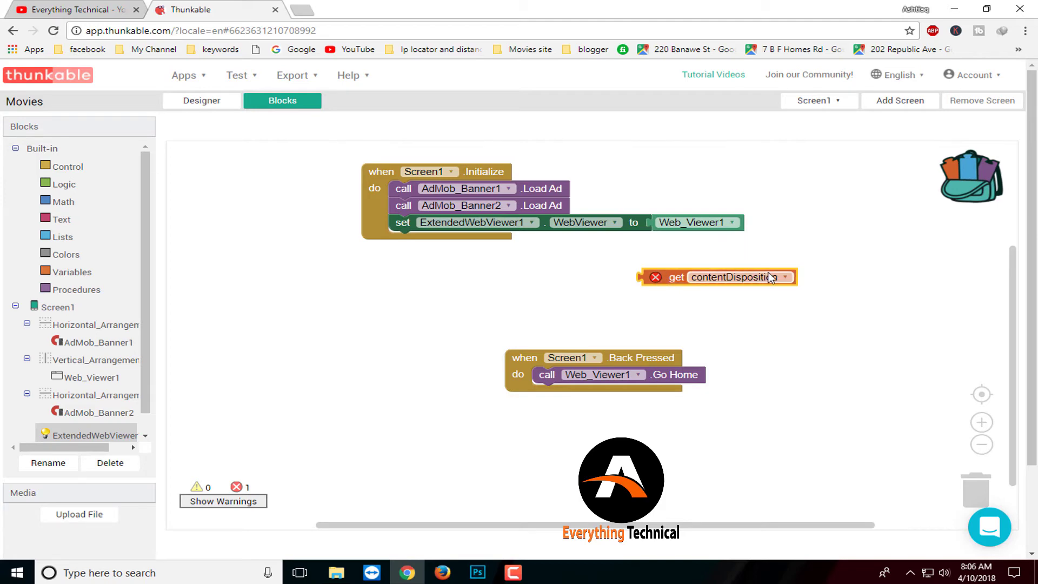
drag(769, 277, 726, 276)
key(Delete)
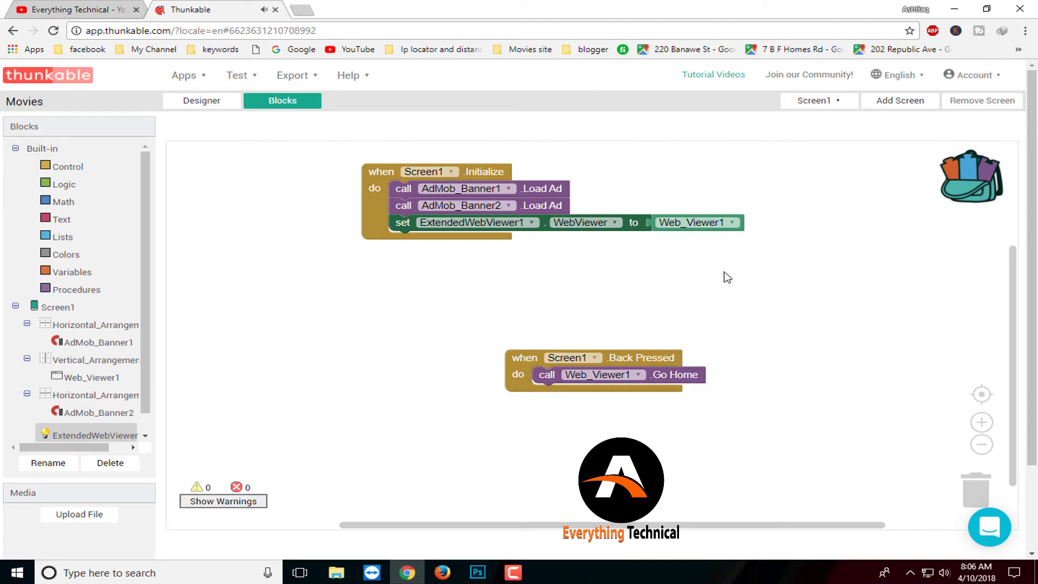
click(81, 432)
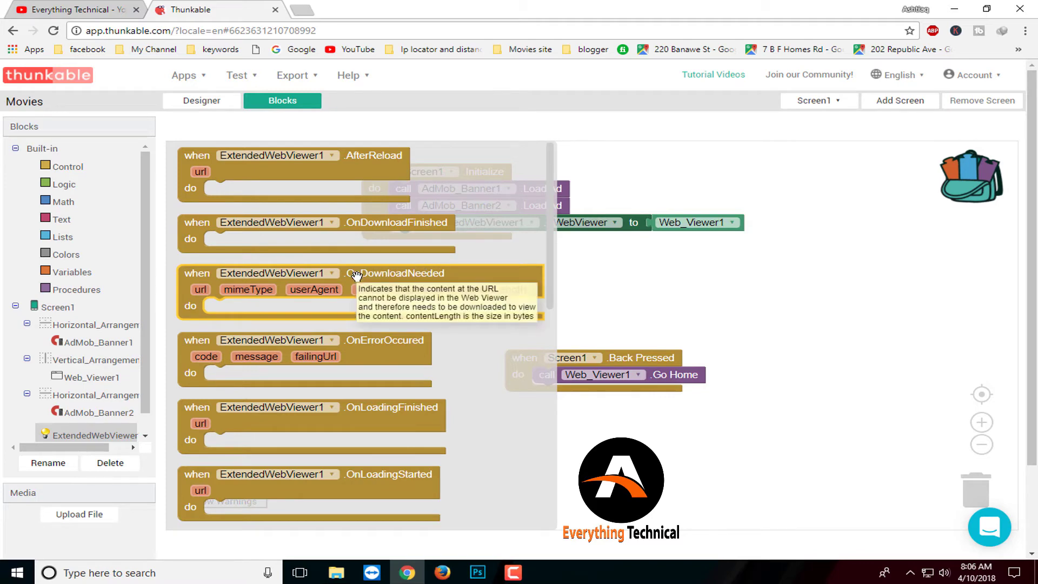
Add a new OnDownloadNeeded event and stack Back Pressed and it under Screen1.Initialize
drag(356, 275, 533, 262)
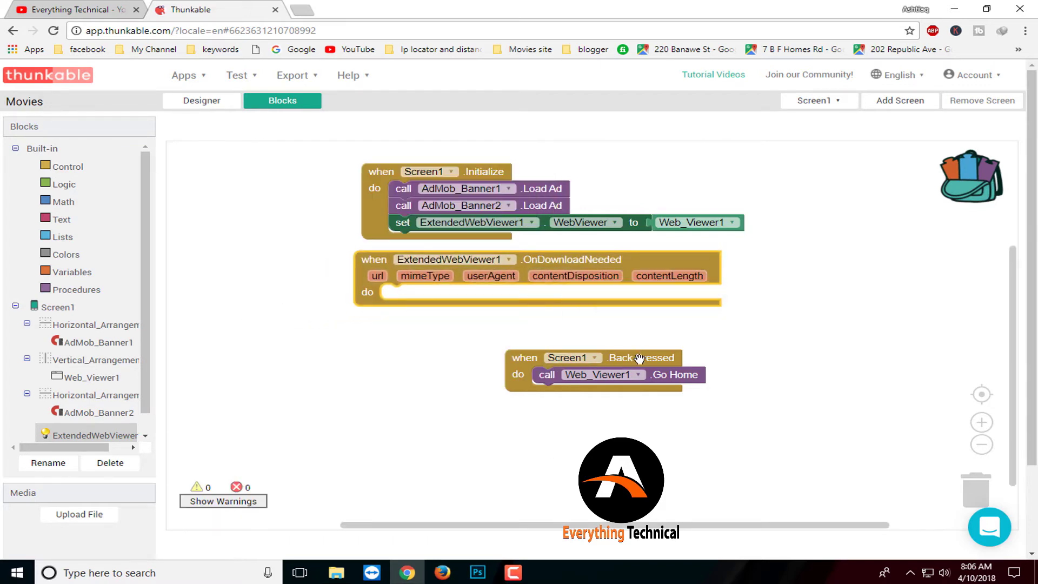
mouse_move(639, 359)
mouse_down()
mouse_move(388, 342)
mouse_move(268, 250)
mouse_up()
drag(541, 260, 490, 362)
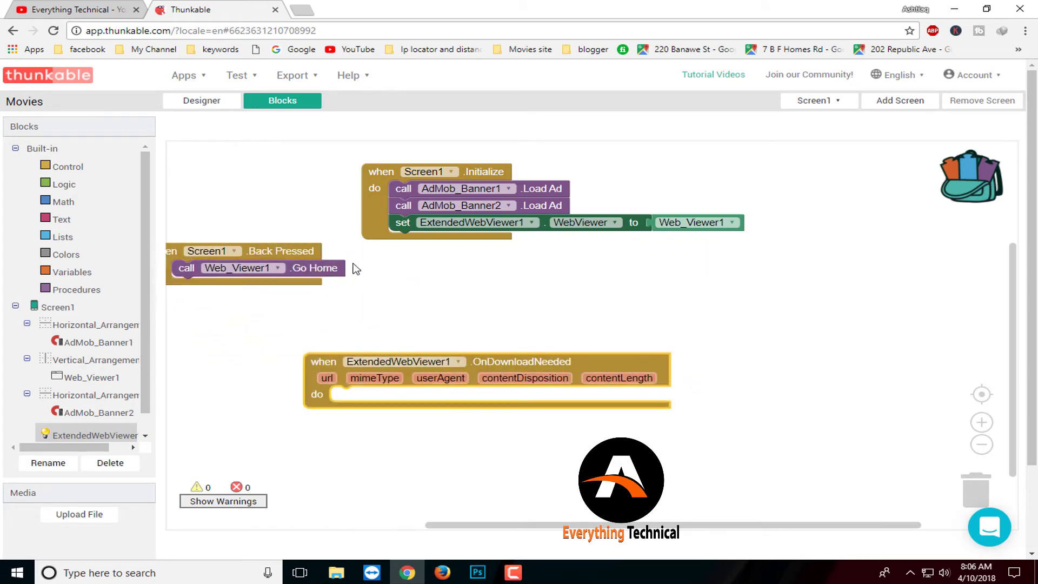
drag(300, 254, 502, 259)
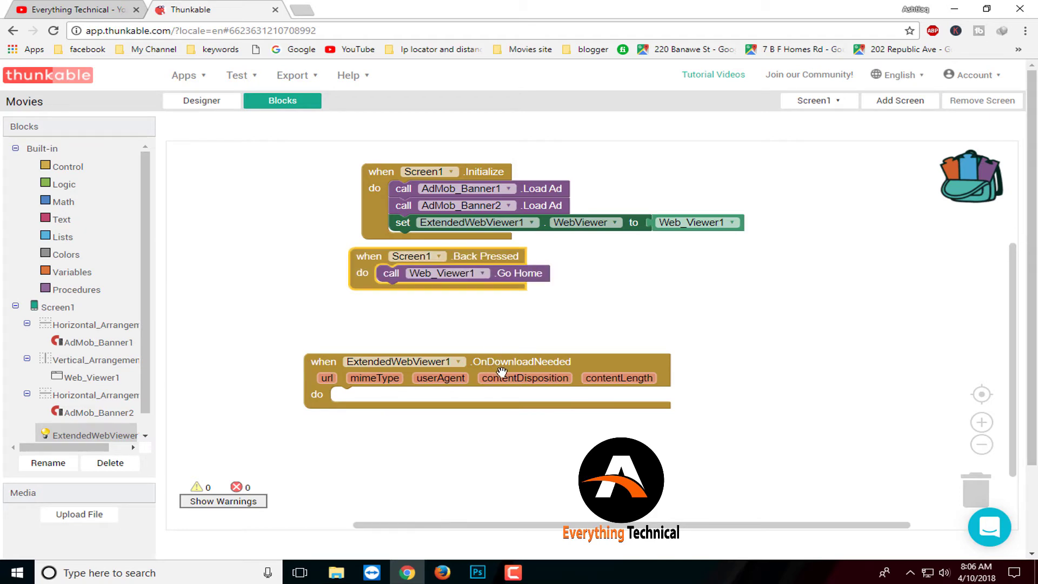
mouse_move(499, 372)
mouse_down()
mouse_move(550, 341)
mouse_move(537, 328)
mouse_up()
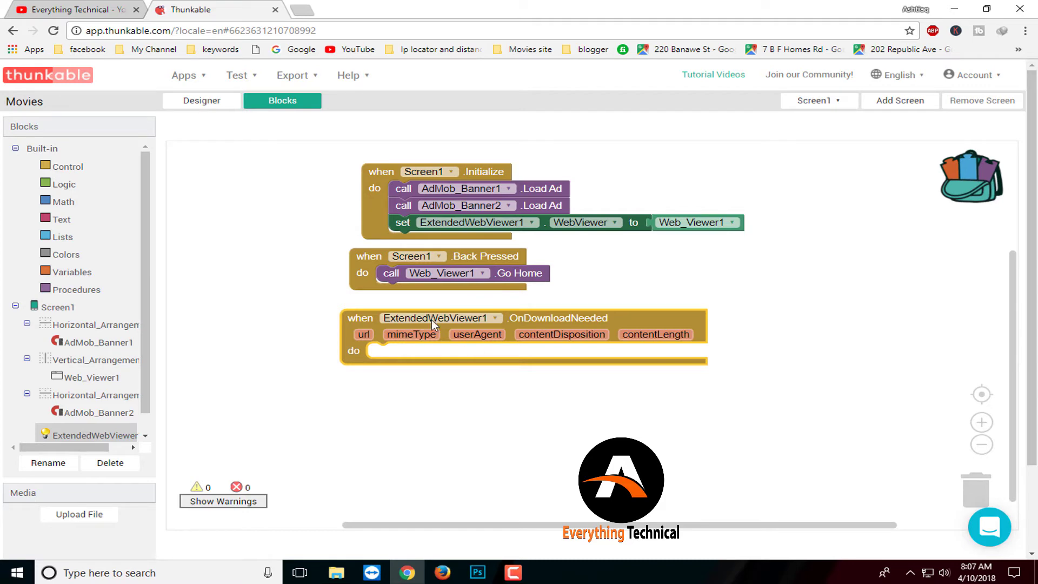
mouse_move(440, 377)
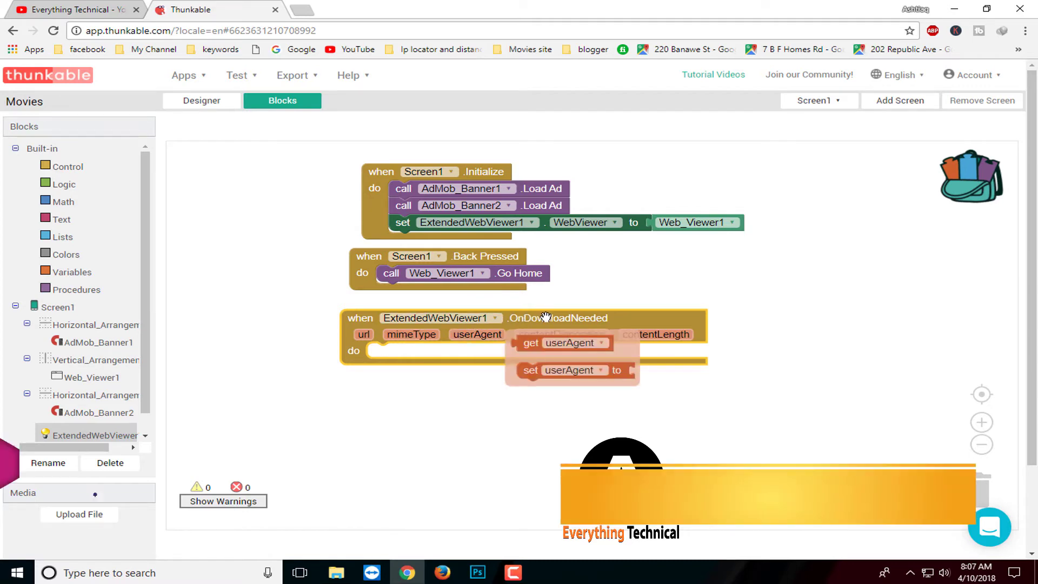
drag(516, 318, 525, 317)
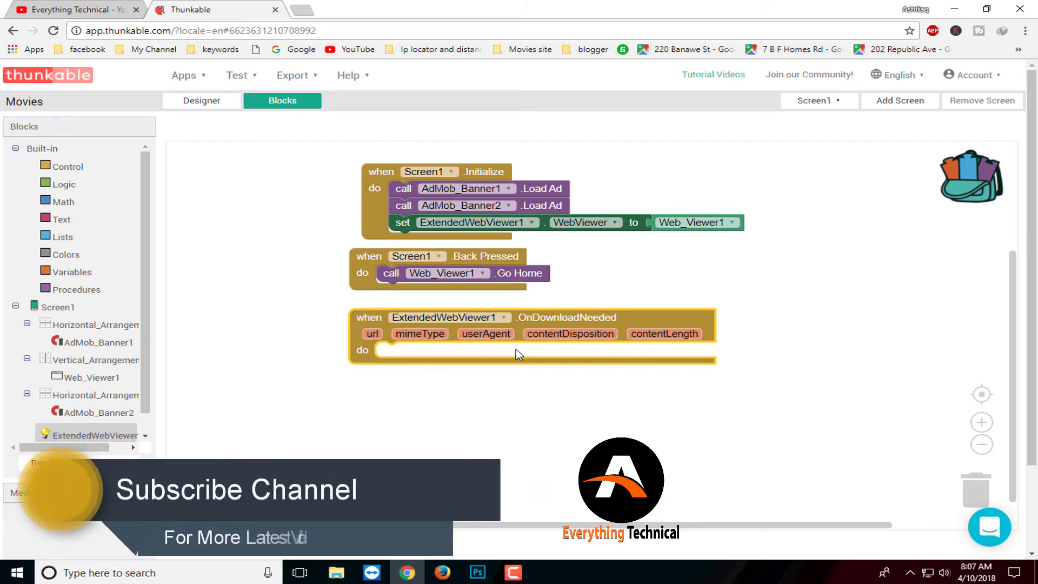
Drop a call ExtendedWebViewer1.Download File block into the OnDownloadNeeded do slot
click(81, 435)
scroll(333, 324, down, 5)
scroll(333, 388, down, 5)
scroll(333, 388, up, 3)
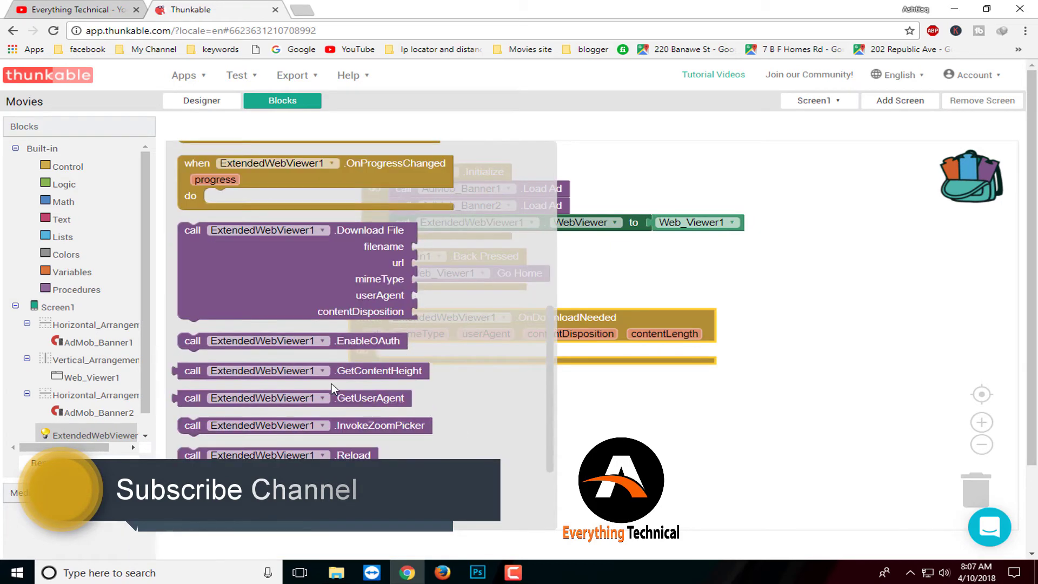
click(331, 378)
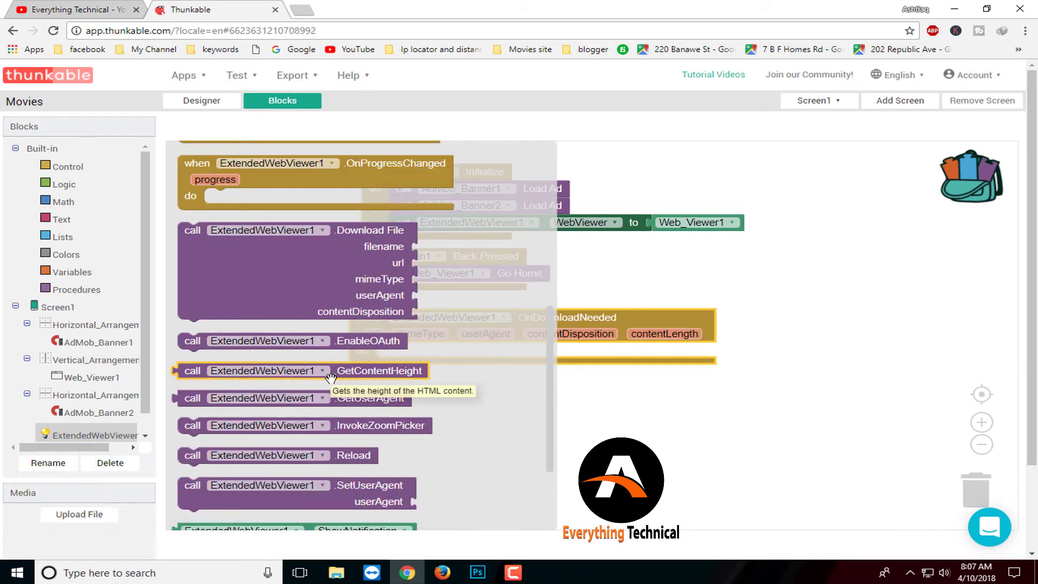
click(408, 270)
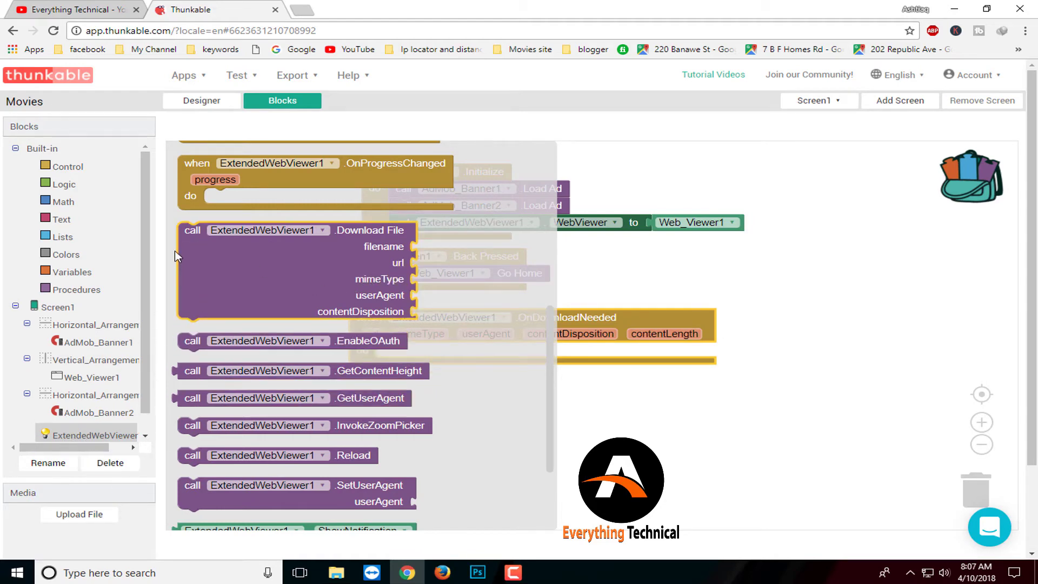
drag(188, 234, 385, 355)
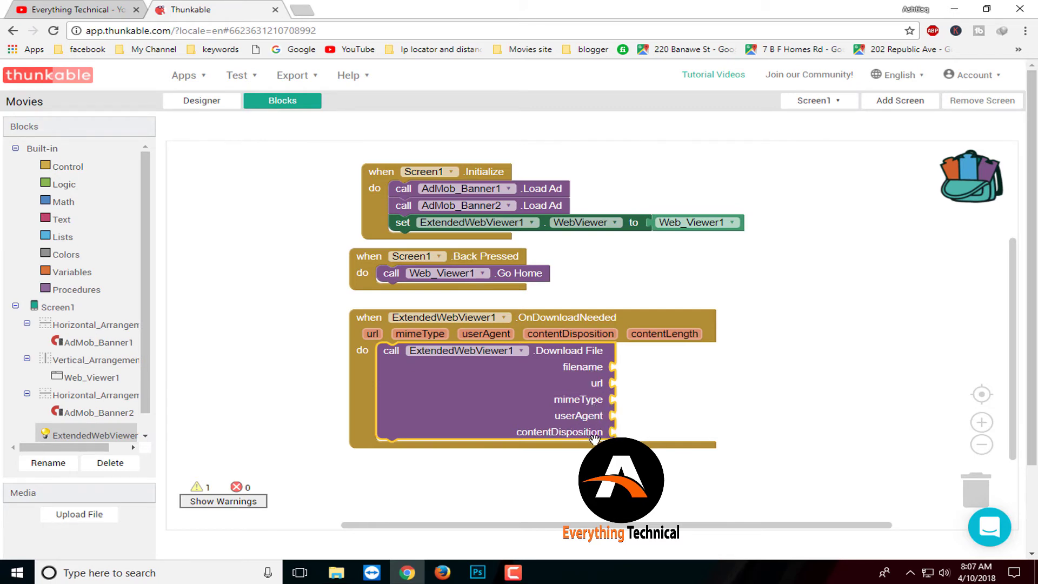
Plug empty text blocks into Download File's filename, mimeType, userAgent and contentDisposition sockets
click(70, 222)
scroll(233, 250, up, 3)
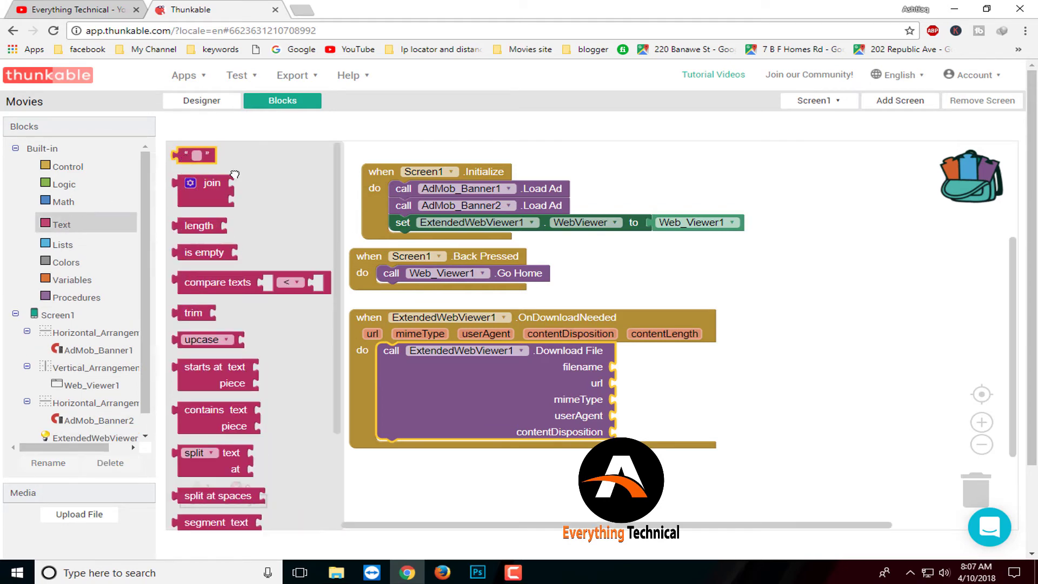
drag(188, 156, 616, 371)
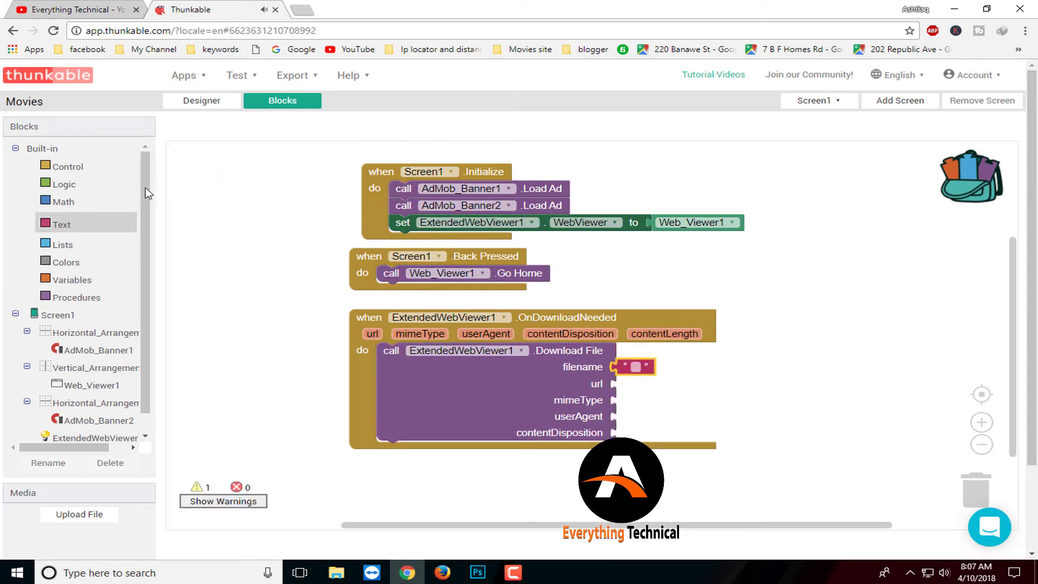
click(65, 230)
drag(188, 157, 630, 401)
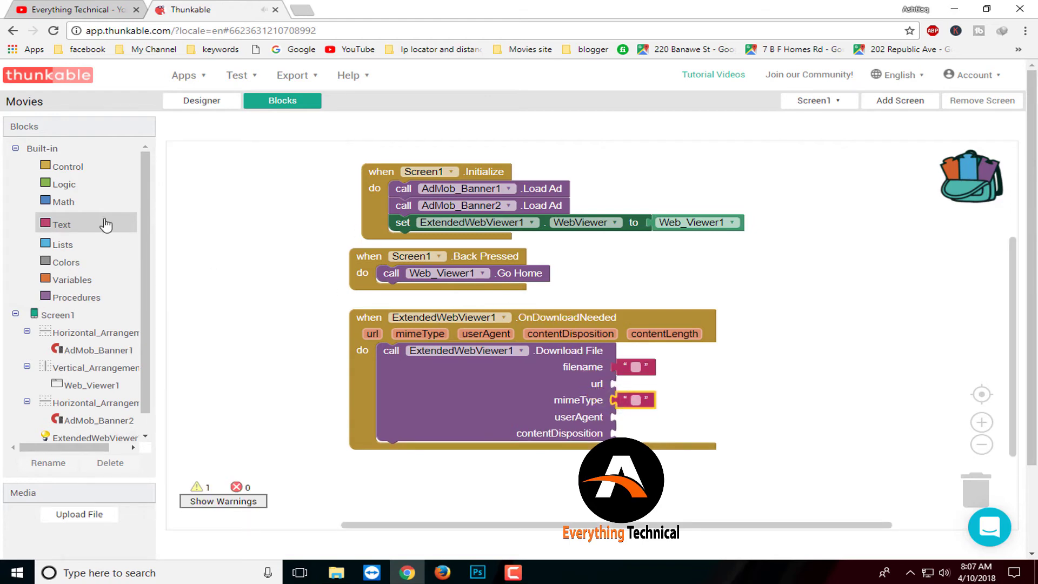
click(56, 224)
drag(188, 157, 622, 417)
click(70, 233)
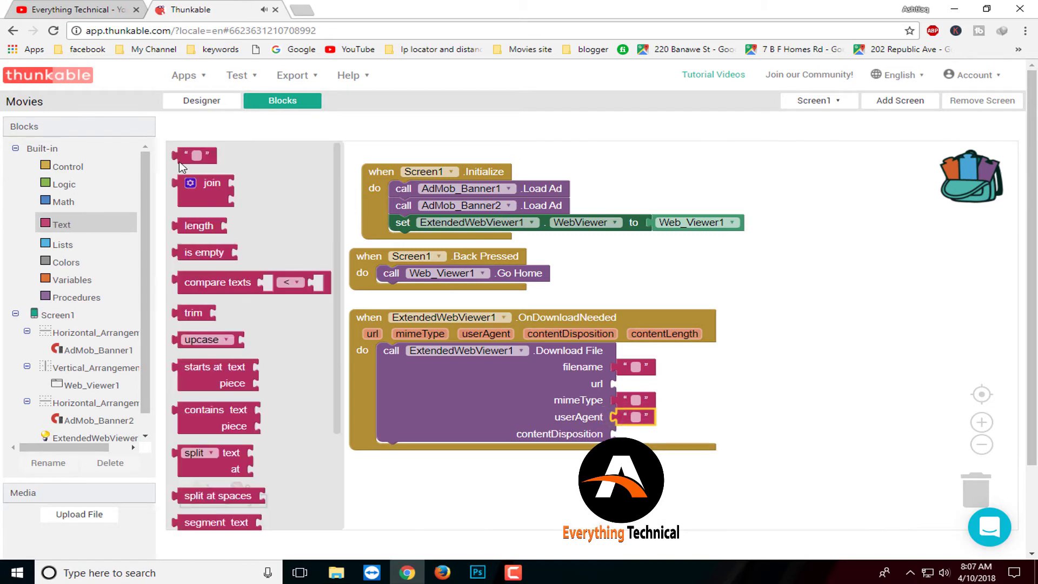
mouse_move(180, 157)
mouse_down()
mouse_move(489, 377)
mouse_move(617, 432)
mouse_up()
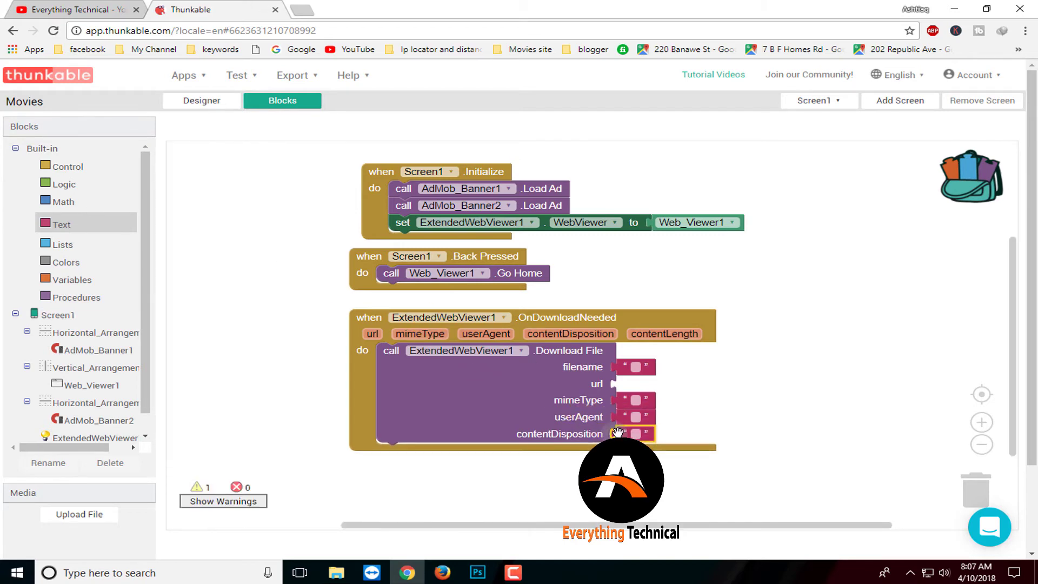
Feed the OnDownloadNeeded event's get url block into Download File's url socket
click(378, 336)
drag(407, 342, 631, 384)
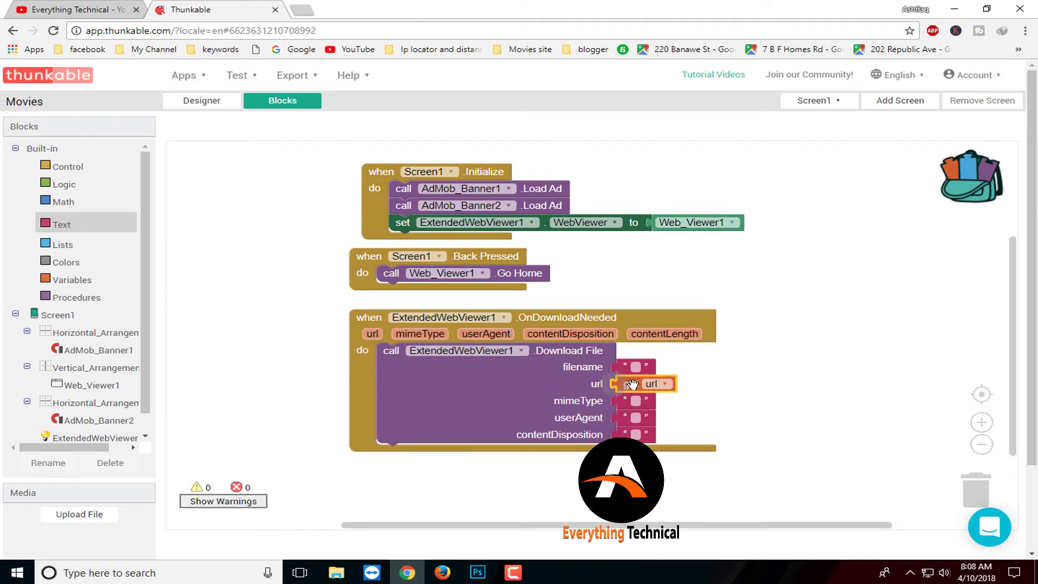
click(712, 393)
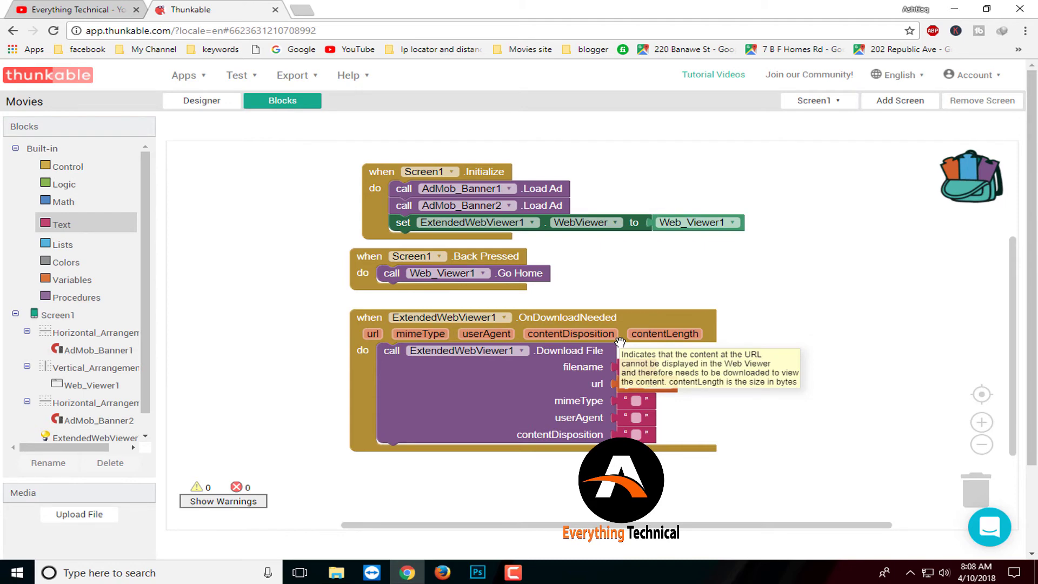
click(216, 101)
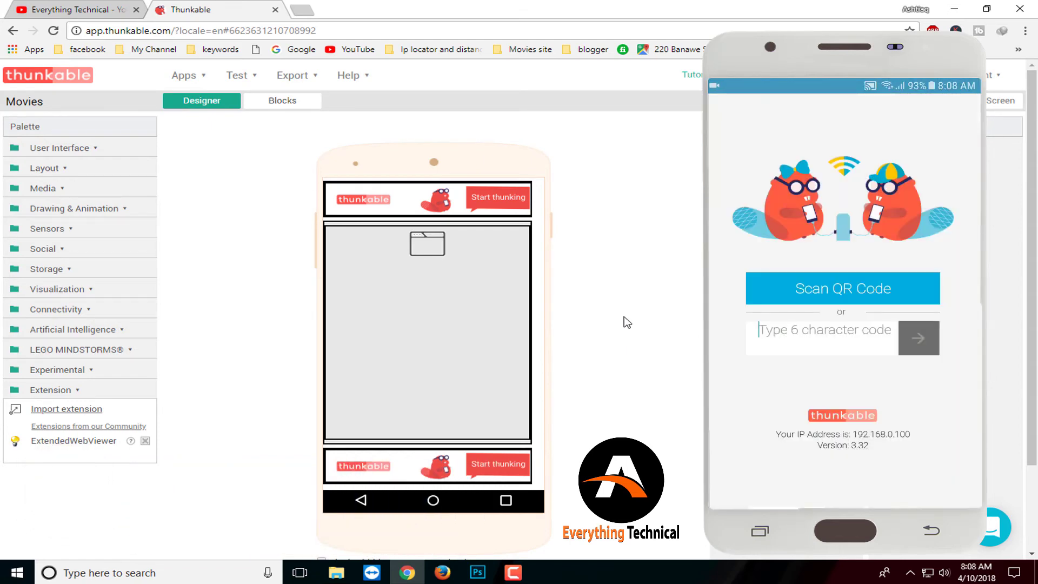
Open the Test menu in the Designer to show the live testing options
click(238, 76)
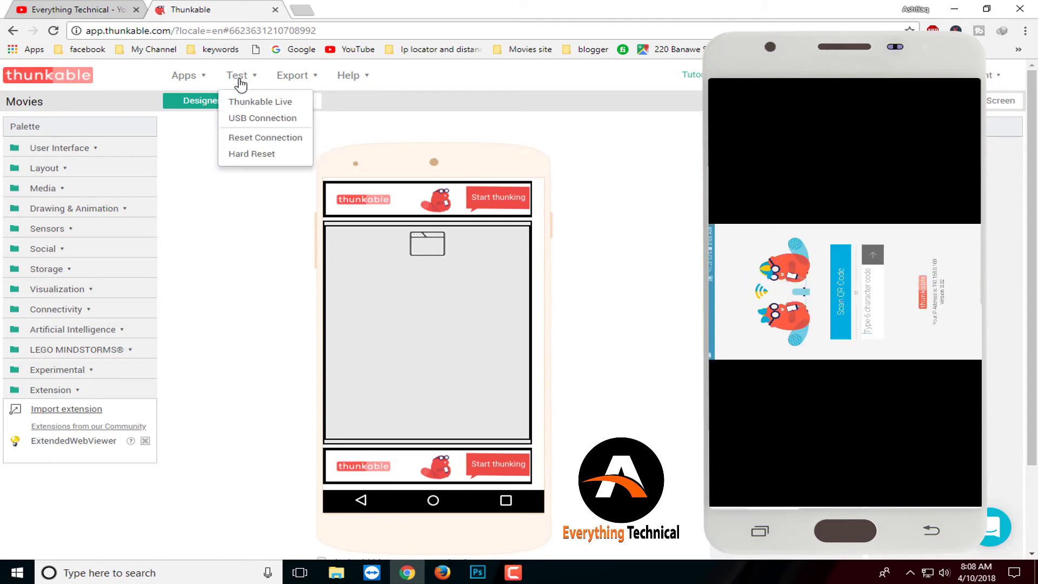
Start Thunkable Live so its connection QR code appears for the phone to scan
click(261, 103)
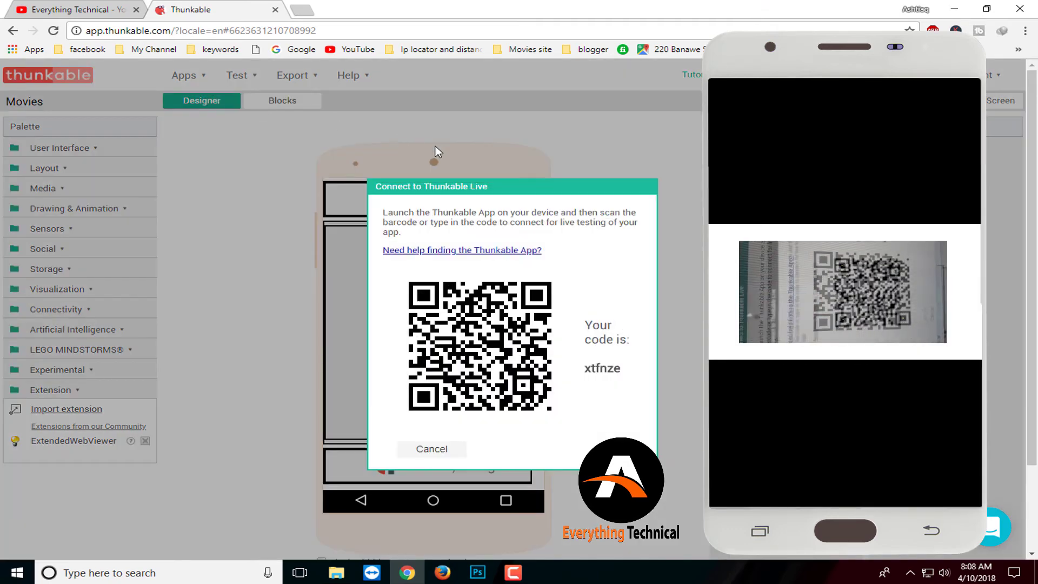